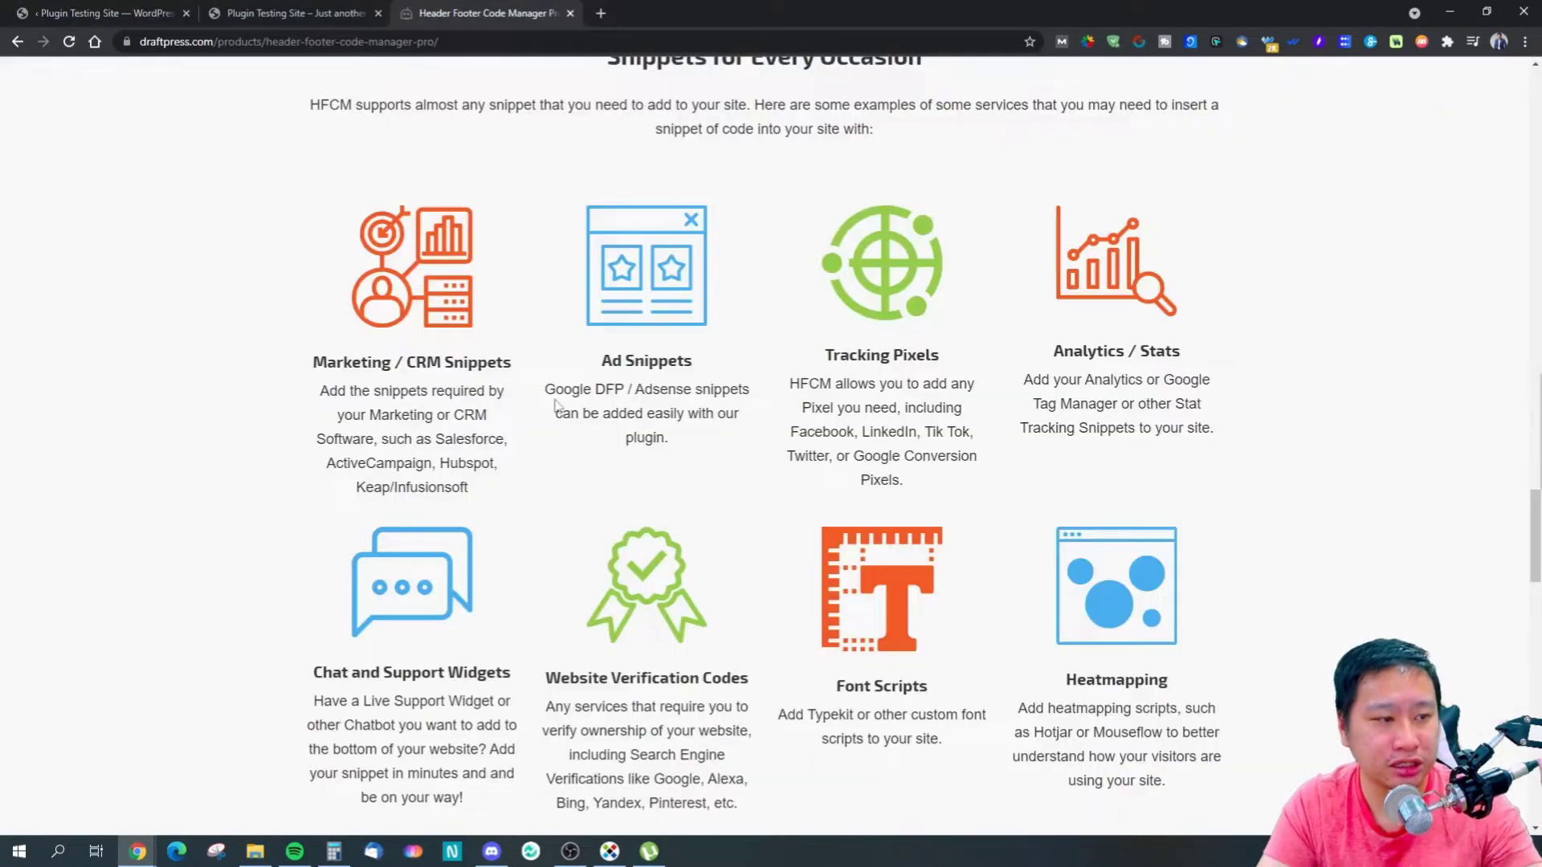
Scroll the DraftPress HFCM Pro page down to the Snippets for Every Occasion grid
scroll(543, 400, "up", 6)
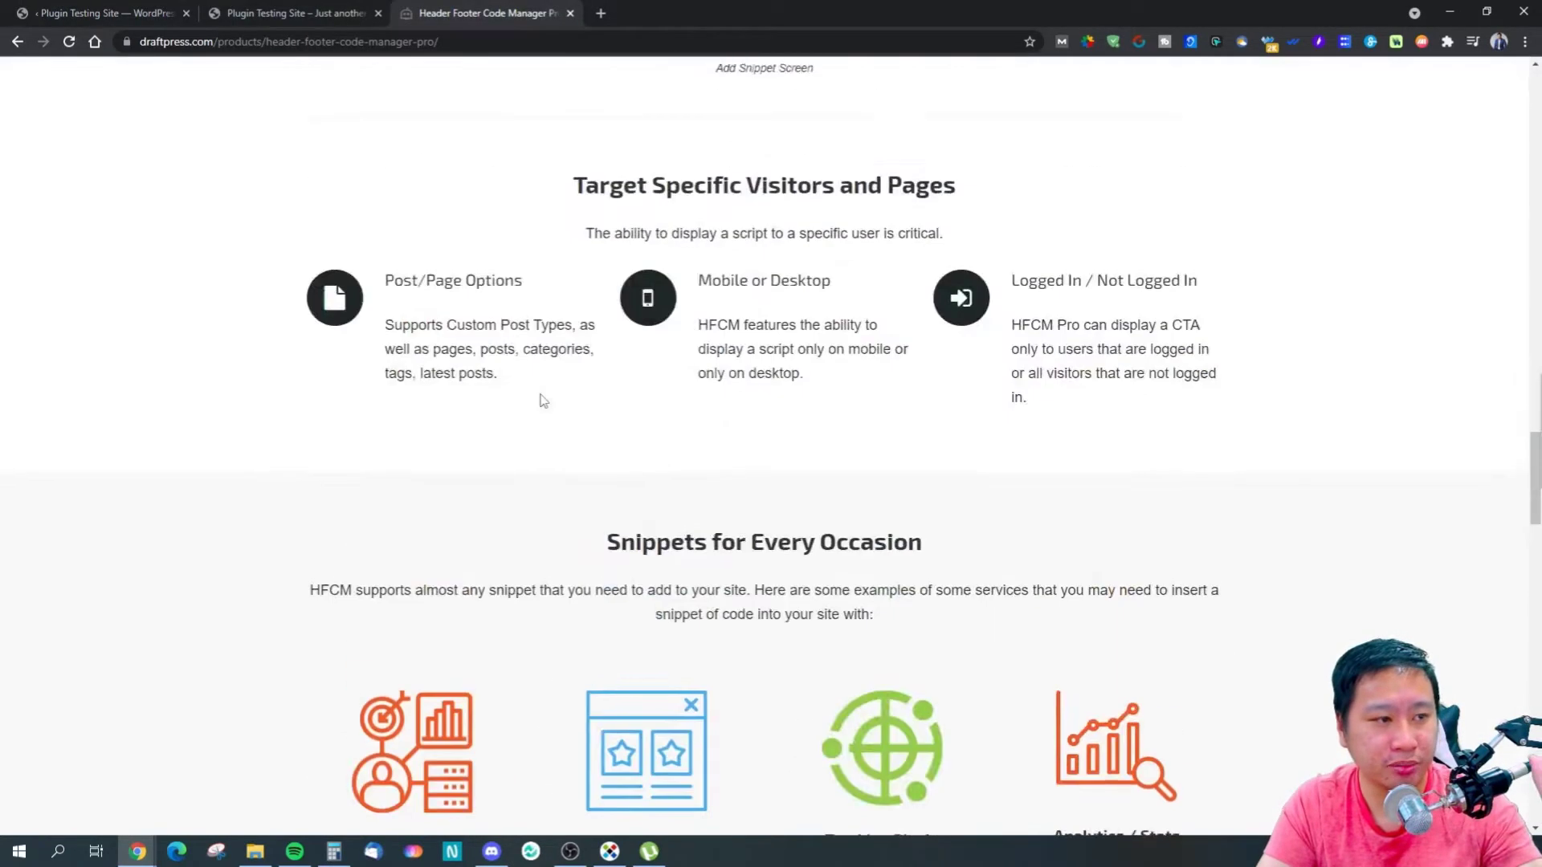
scroll(542, 399, "up", 20)
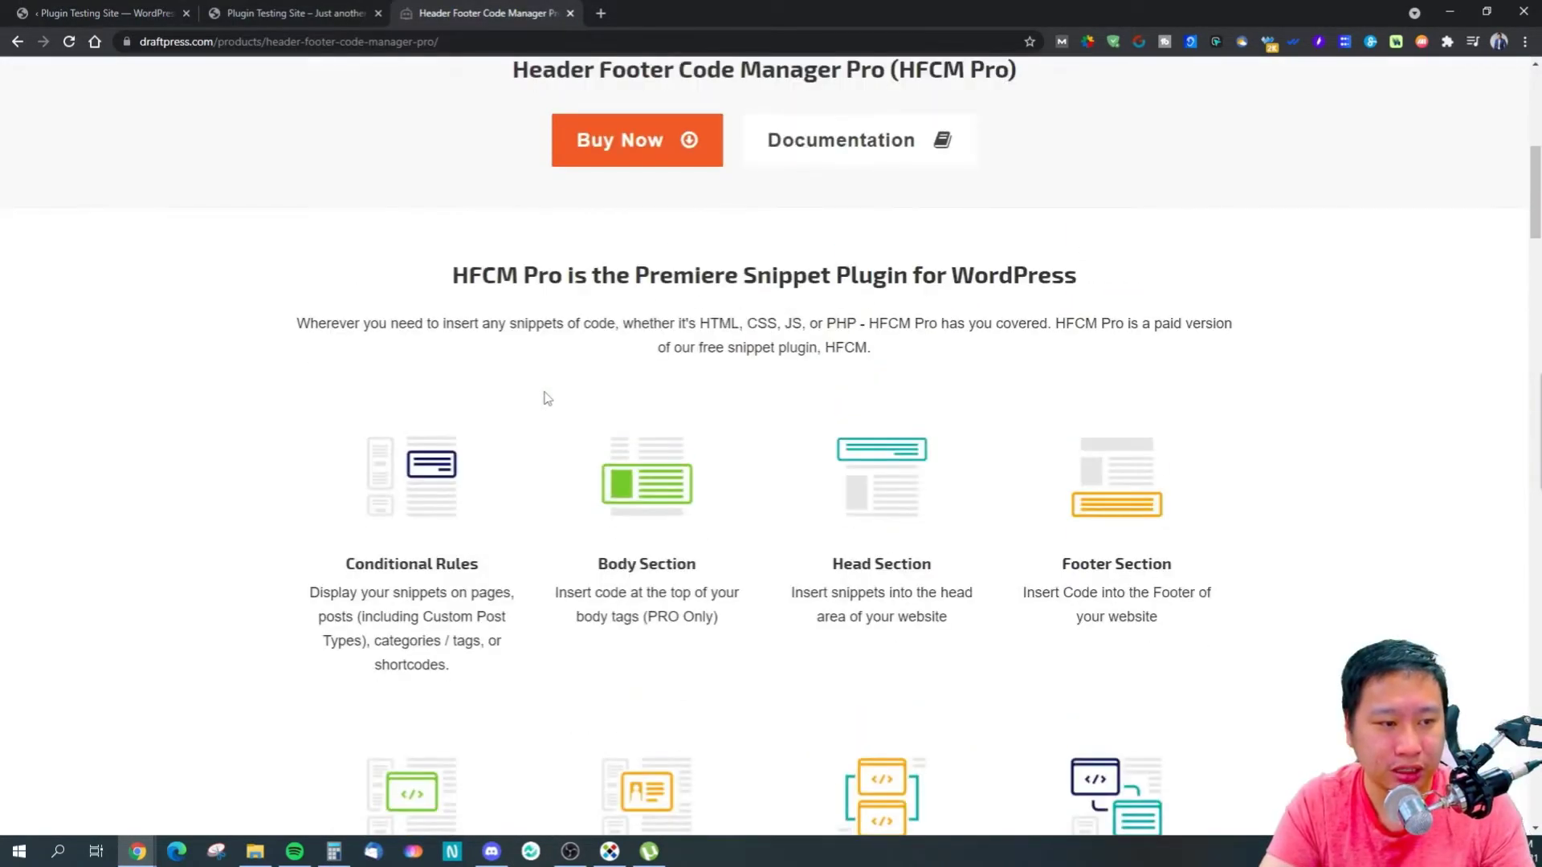
scroll(545, 398, "down", 2)
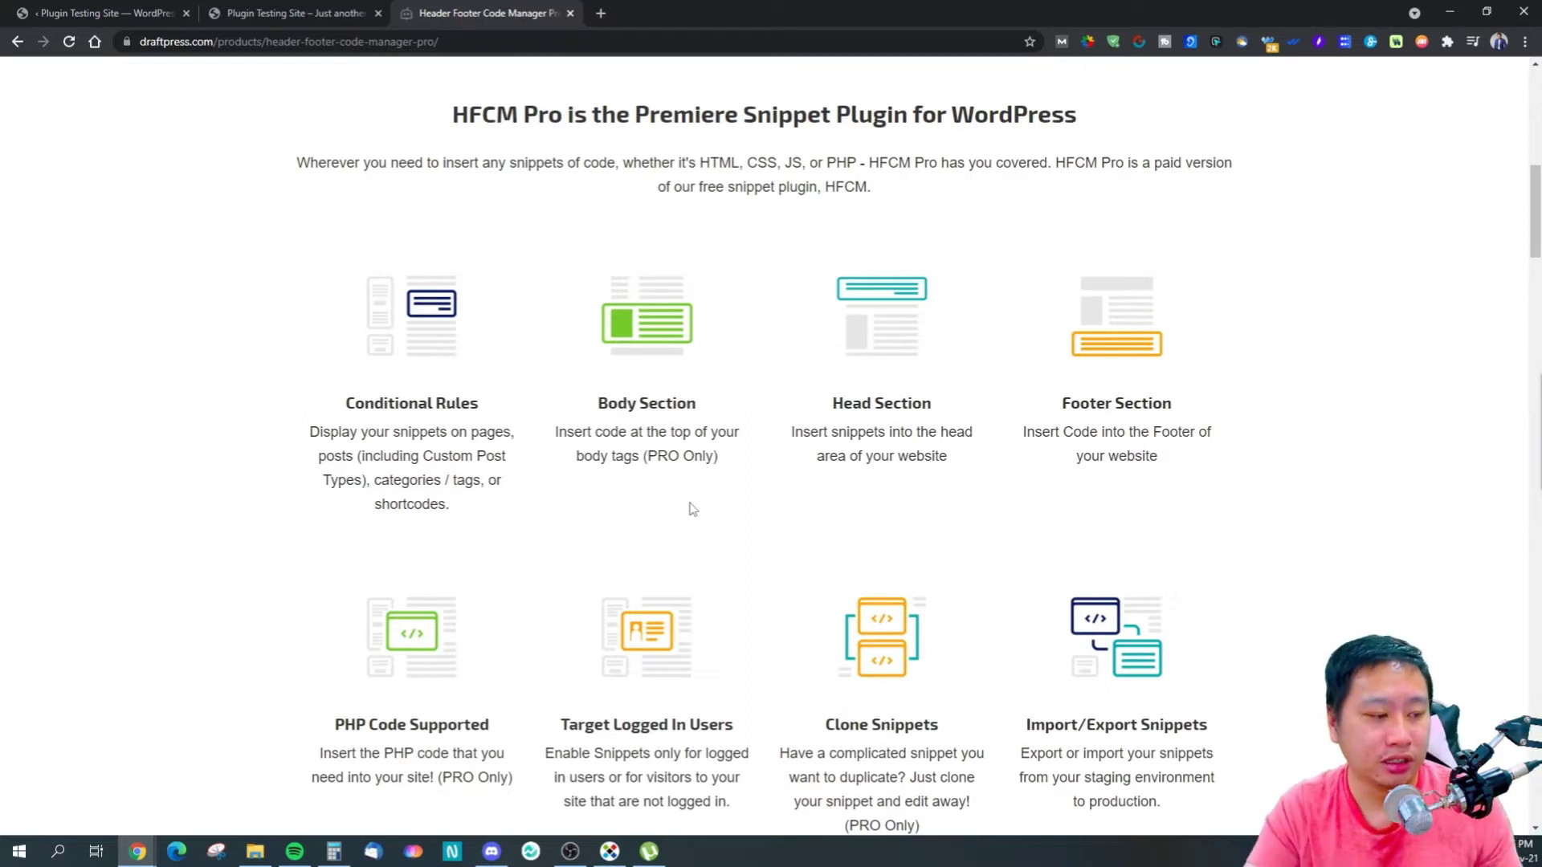
scroll(693, 509, "down", 2)
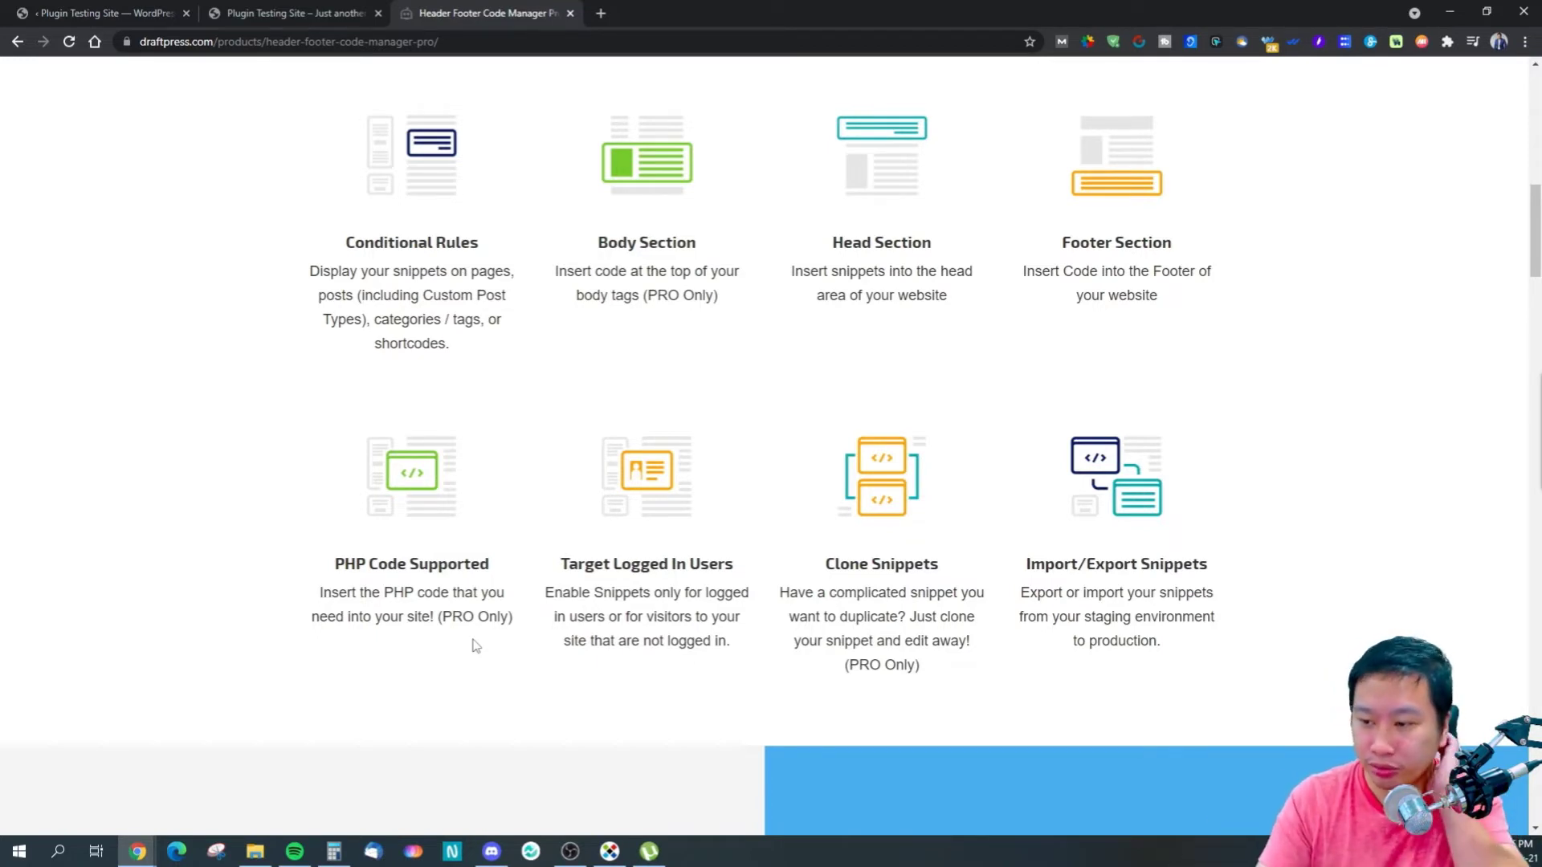
scroll(64, 562, "up", 5)
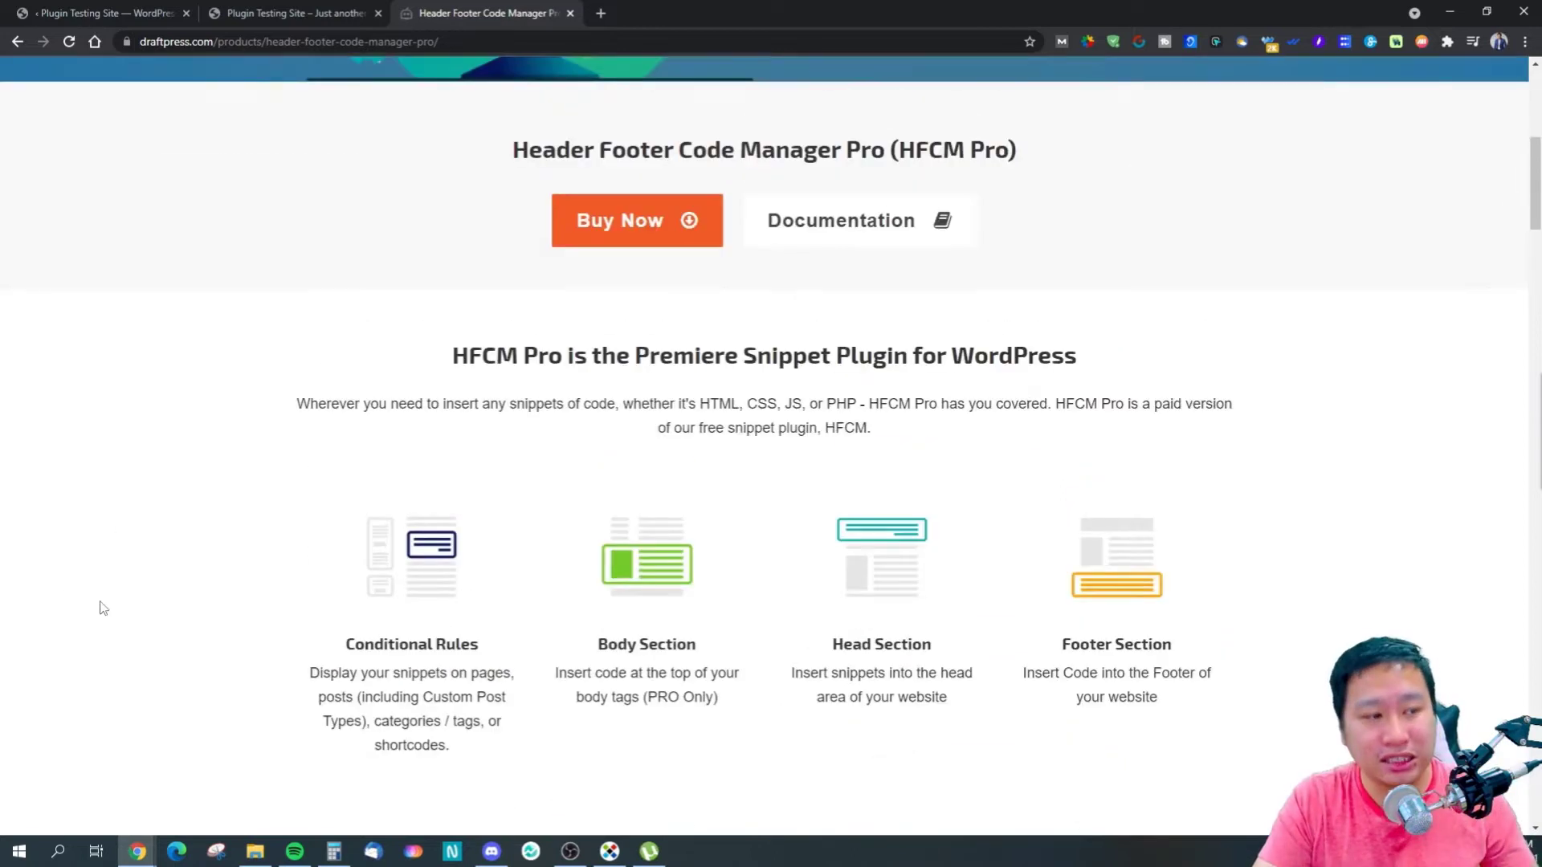
scroll(321, 619, "down", 6)
scroll(348, 617, "down", 12)
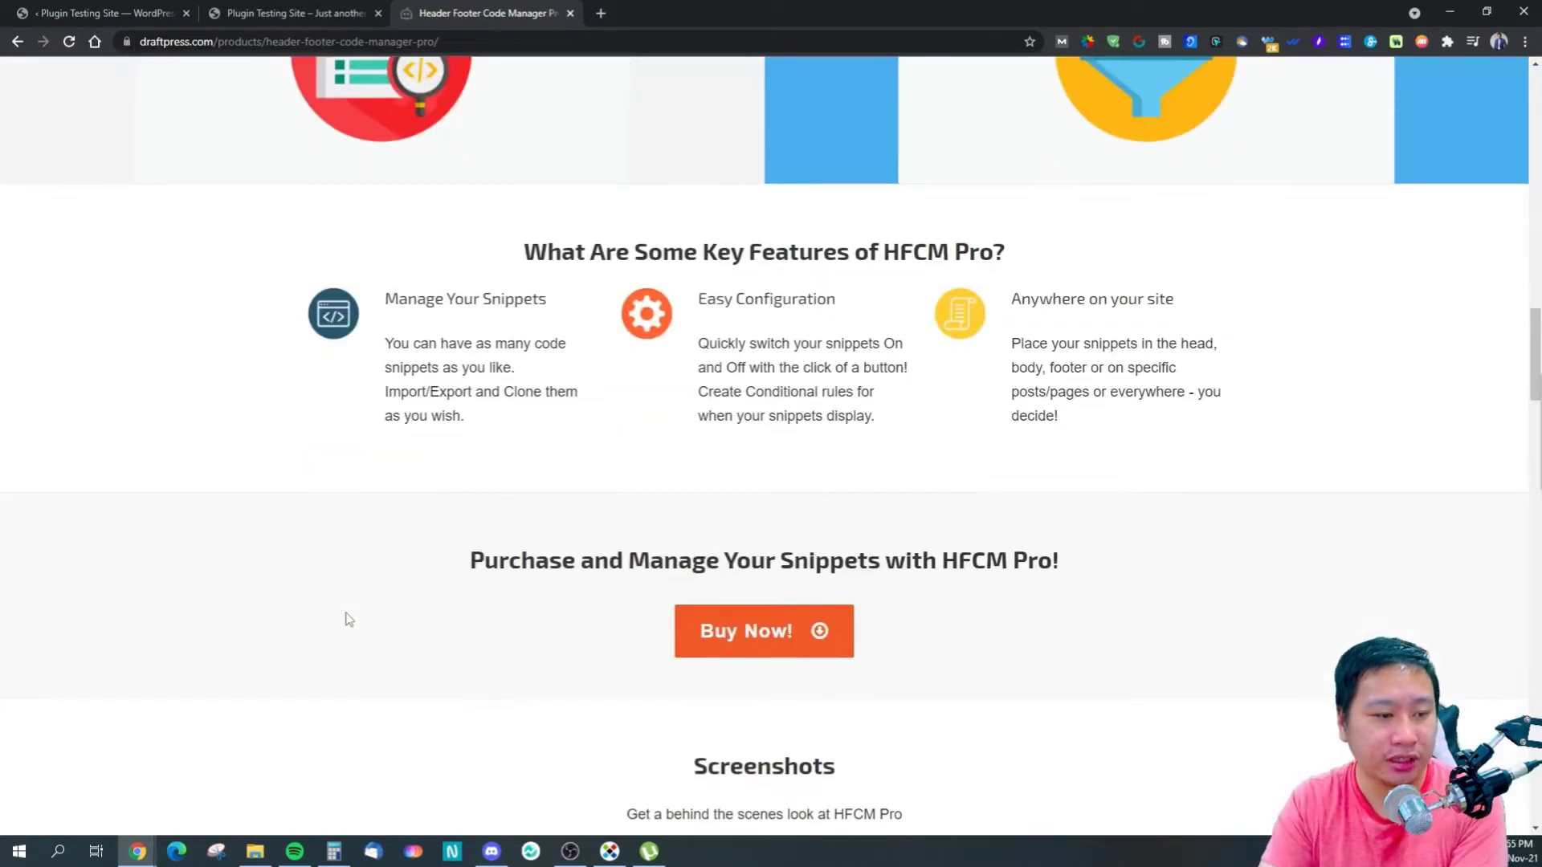
scroll(348, 618, "down", 12)
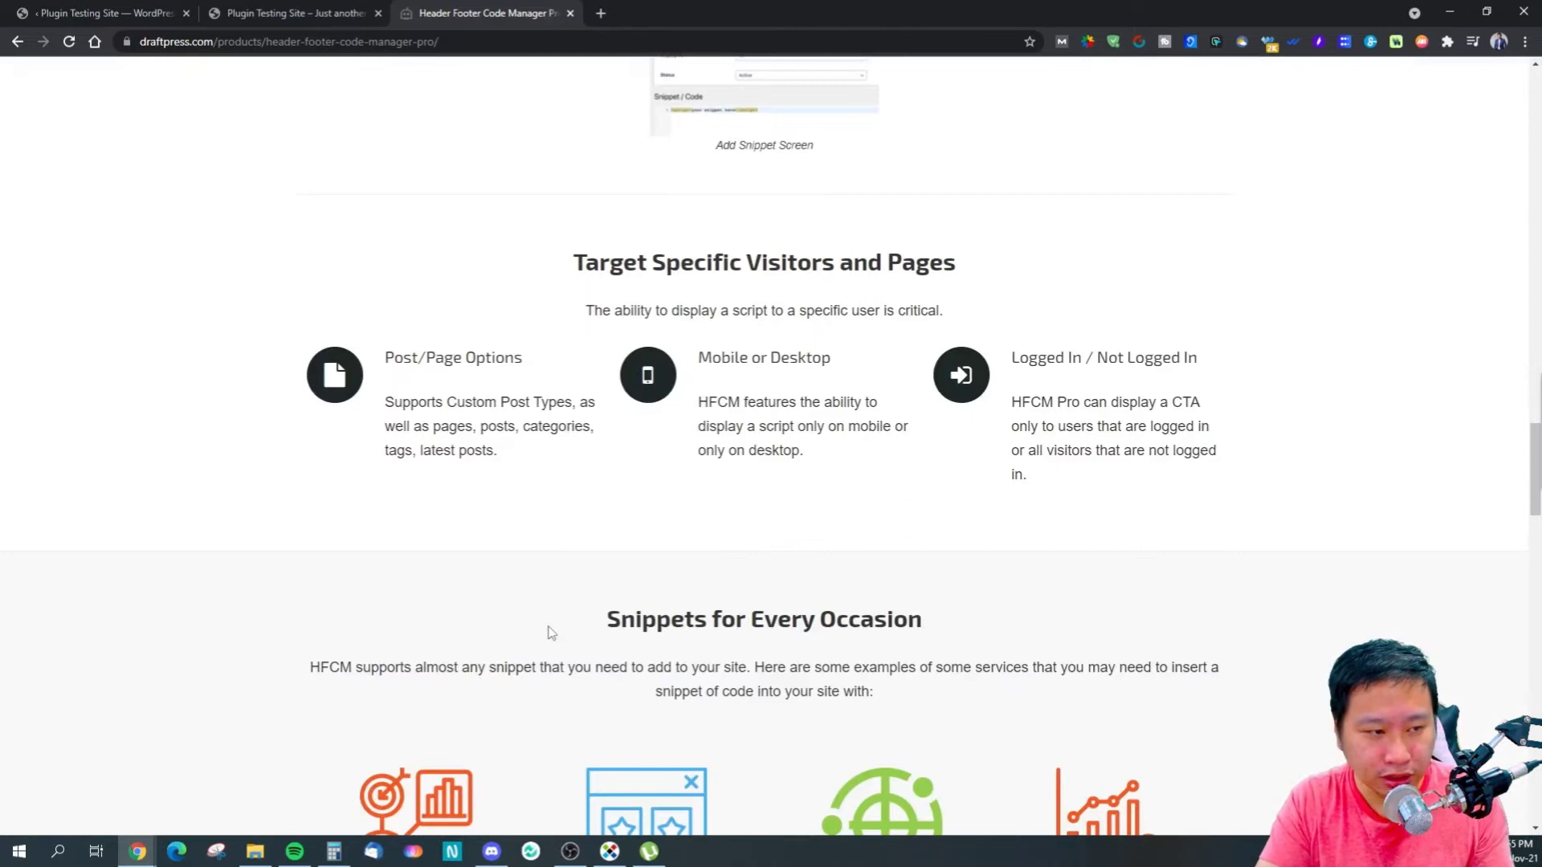
scroll(551, 630, "down", 1)
scroll(551, 633, "down", 7)
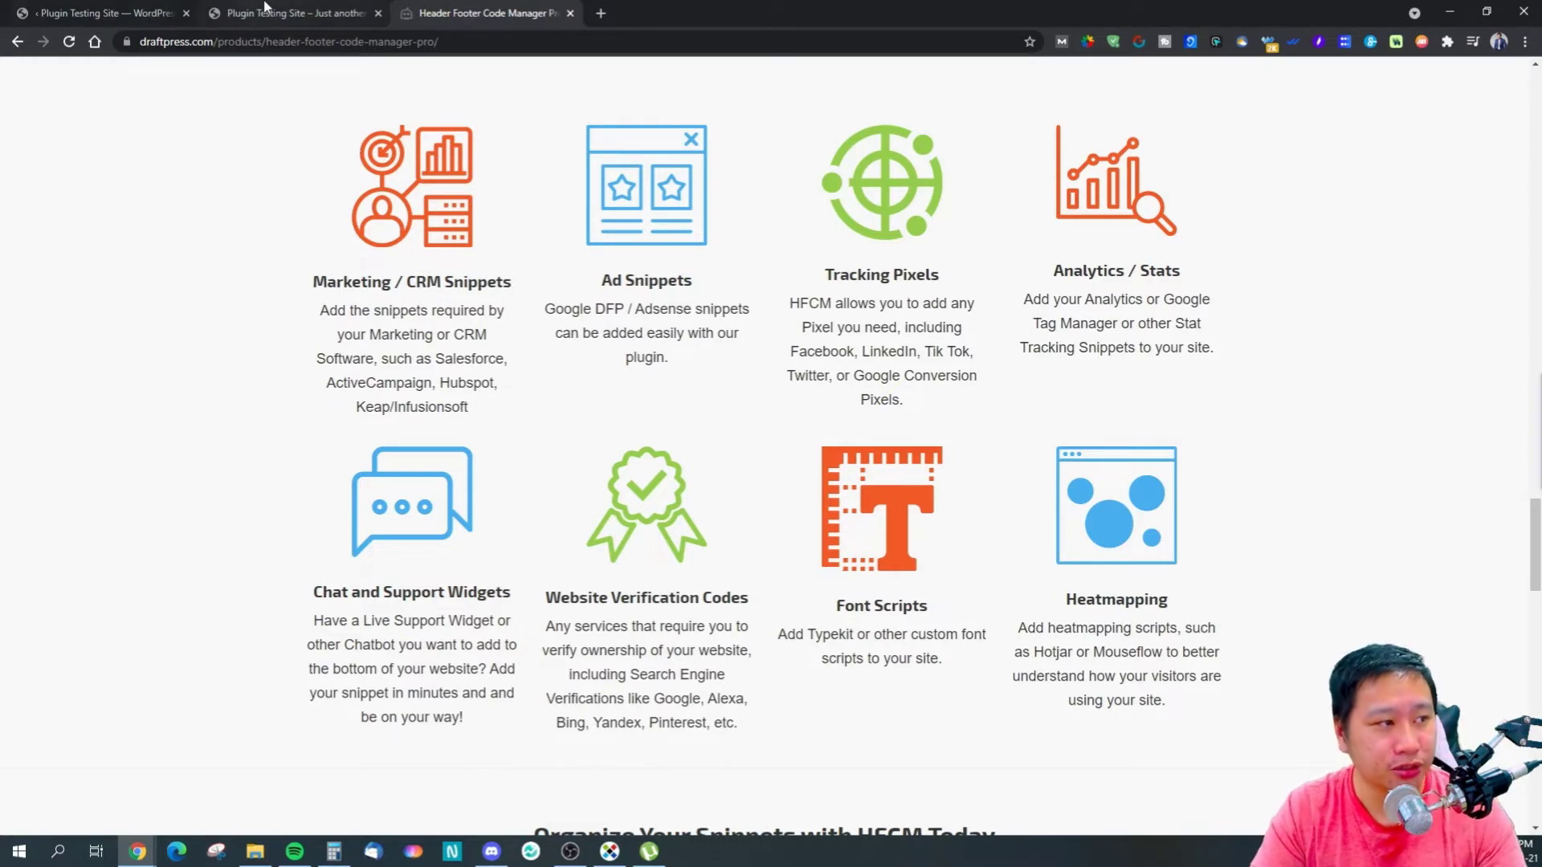
Check the test site's live front end, then return to the Edit Snippet page
left_click(105, 13)
left_click(273, 13)
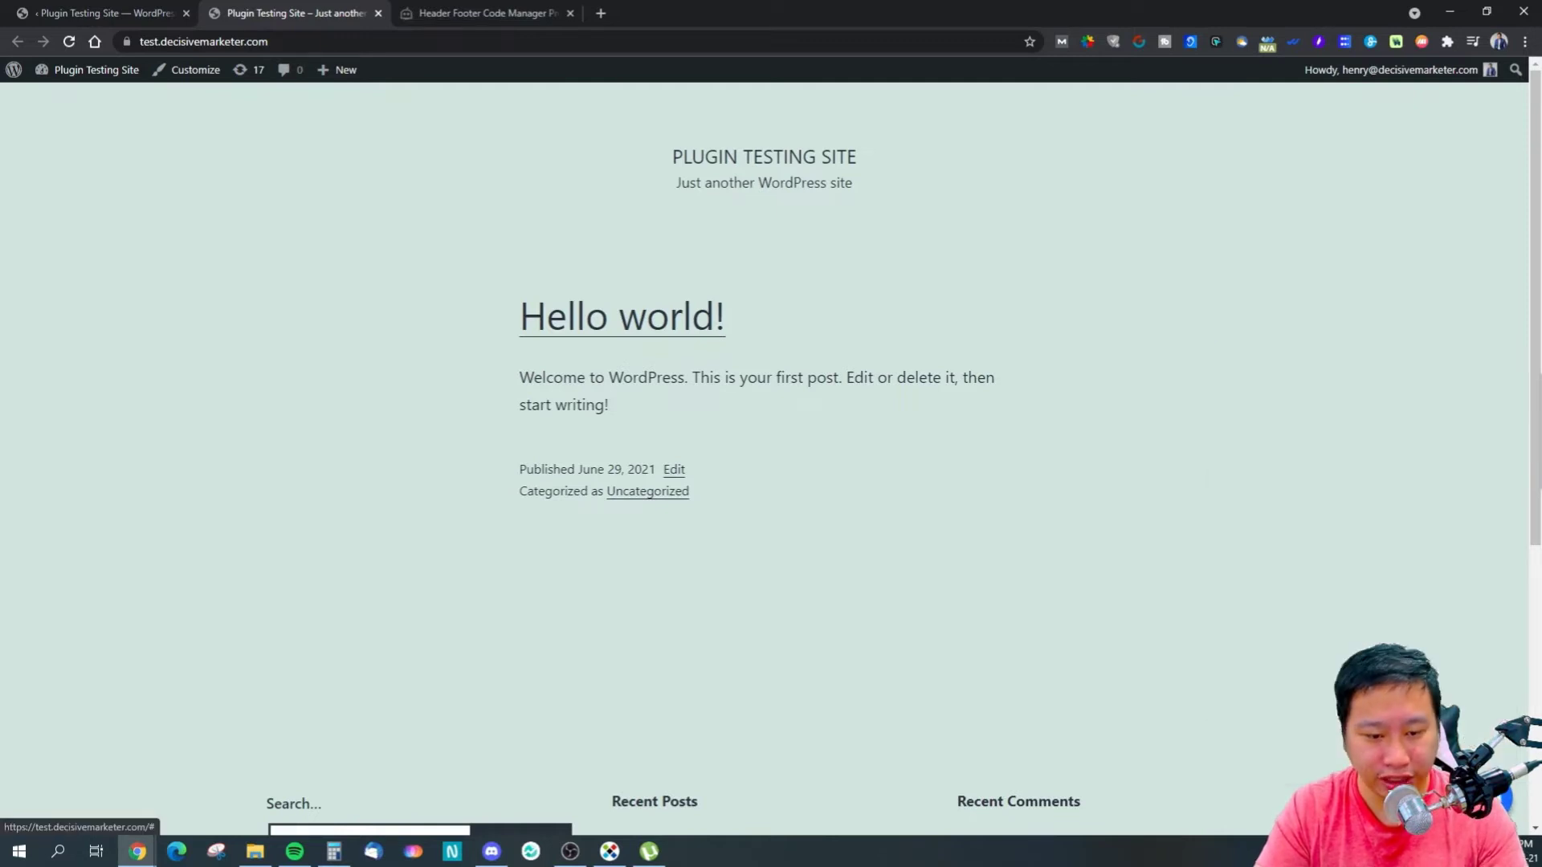
left_click(97, 13)
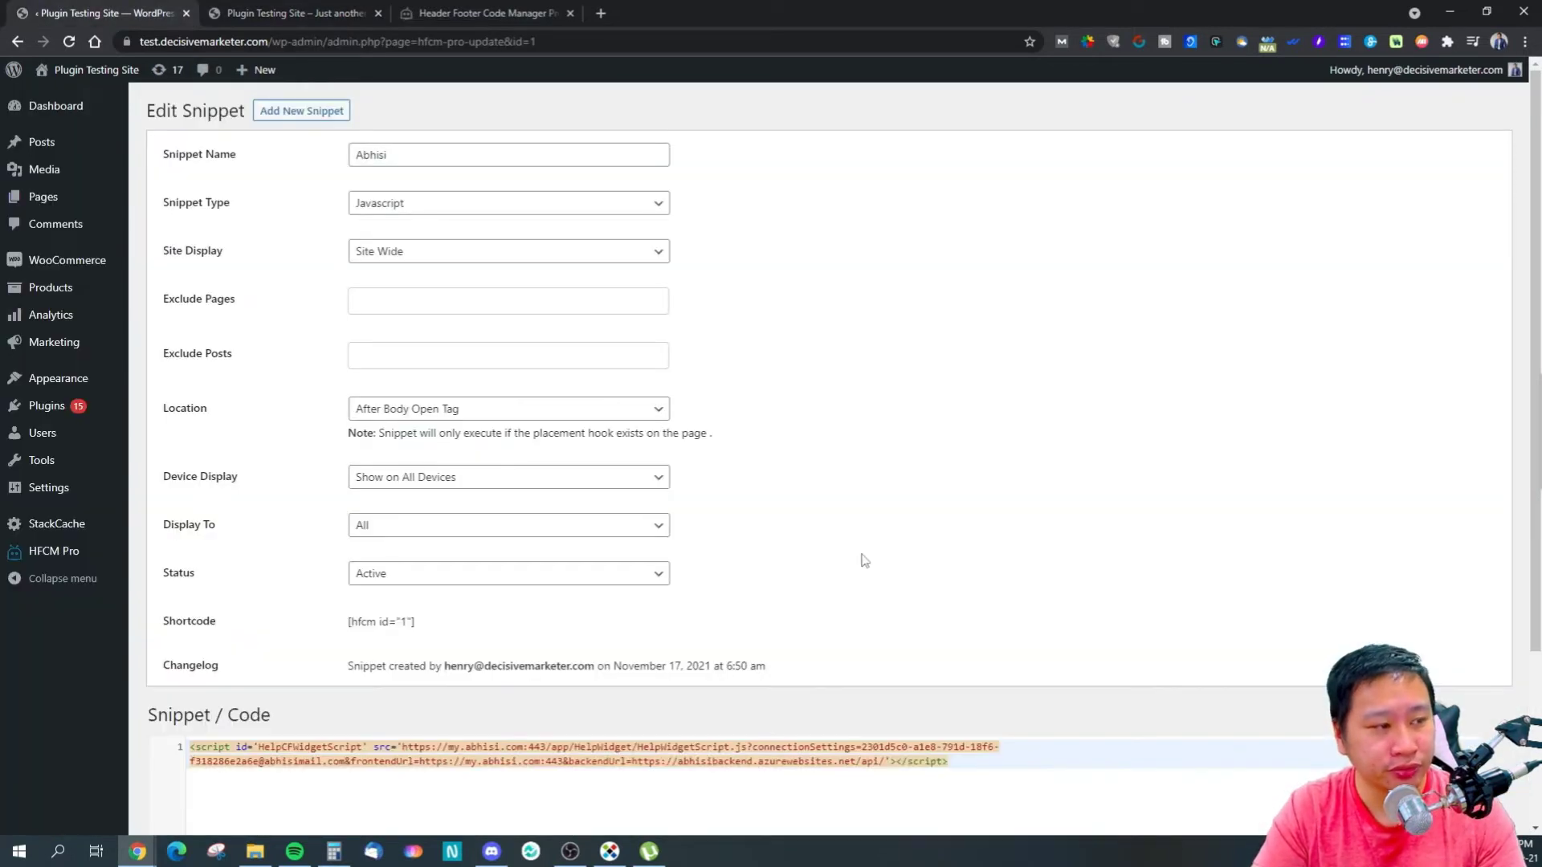
scroll(482, 386, "down", 3)
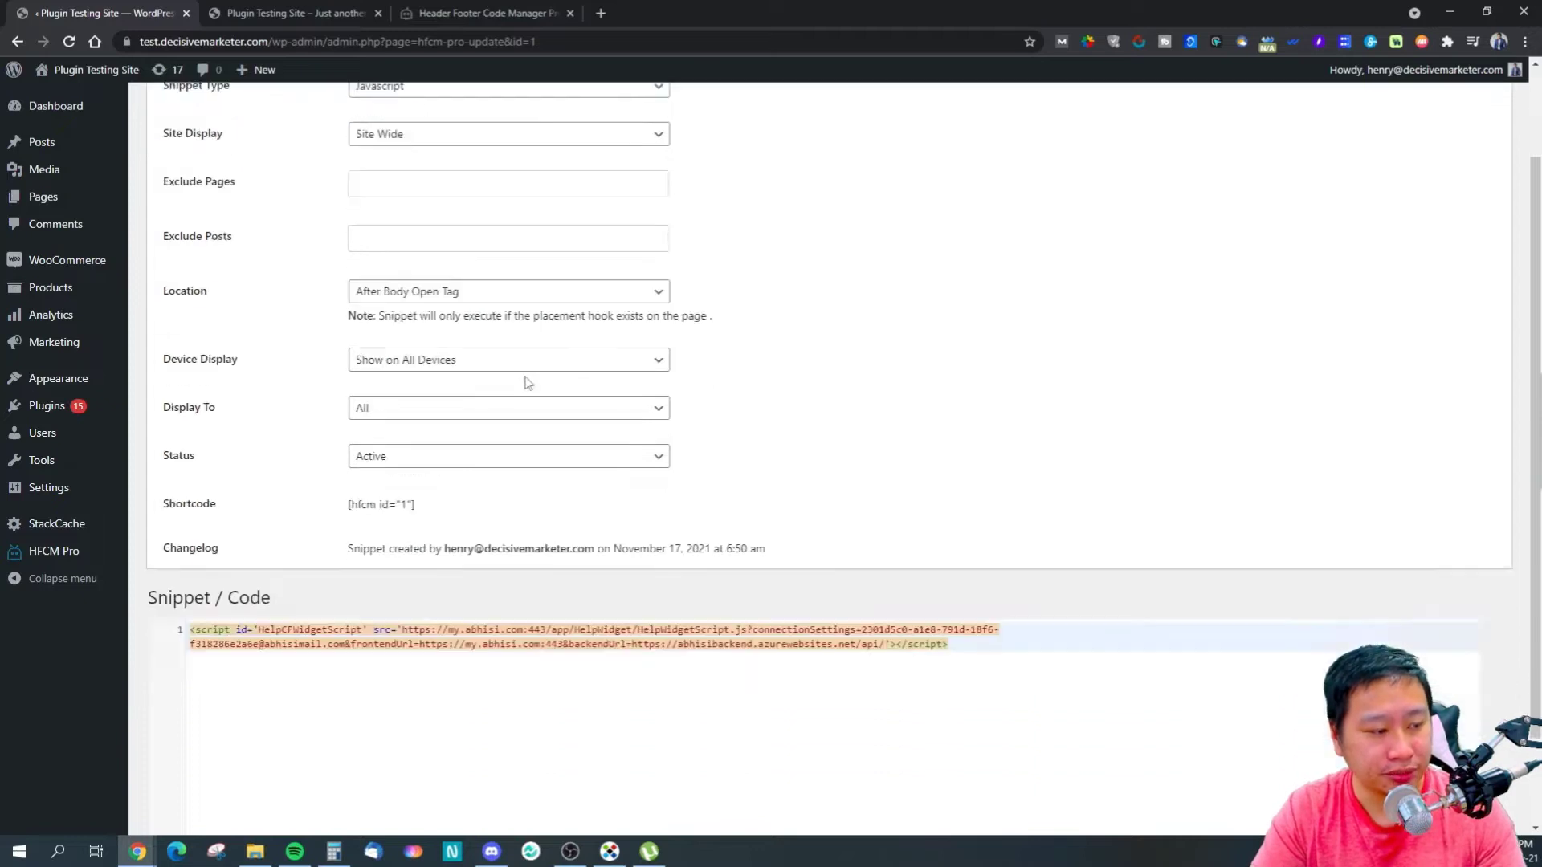
scroll(334, 391, "up", 3)
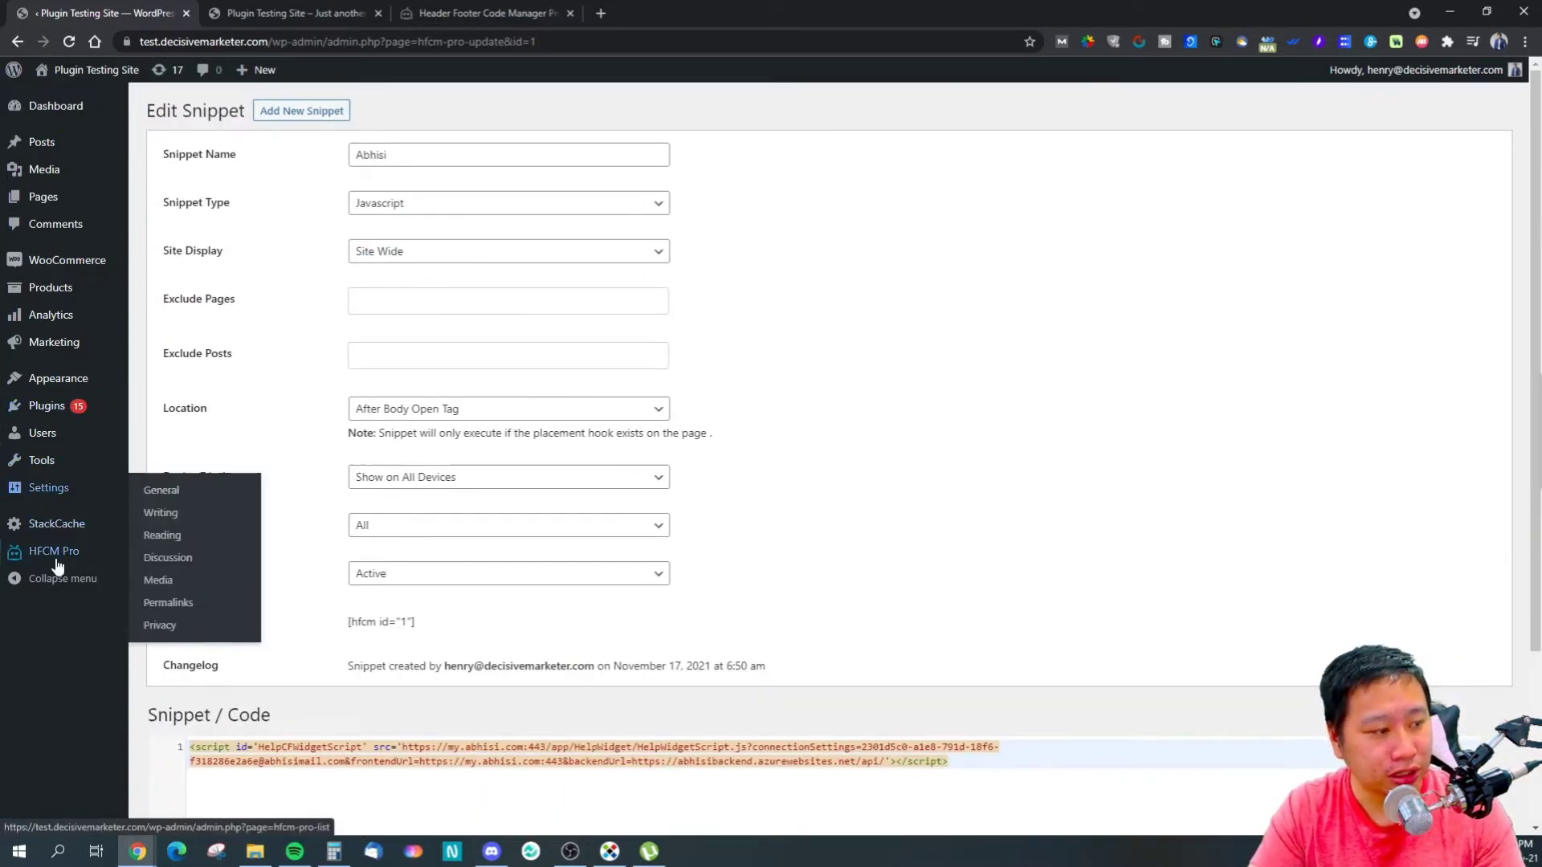
Open HFCM Pro's All Snippets list and highlight the Abhisi snippet name
mouse_move(55, 554)
left_click(154, 562)
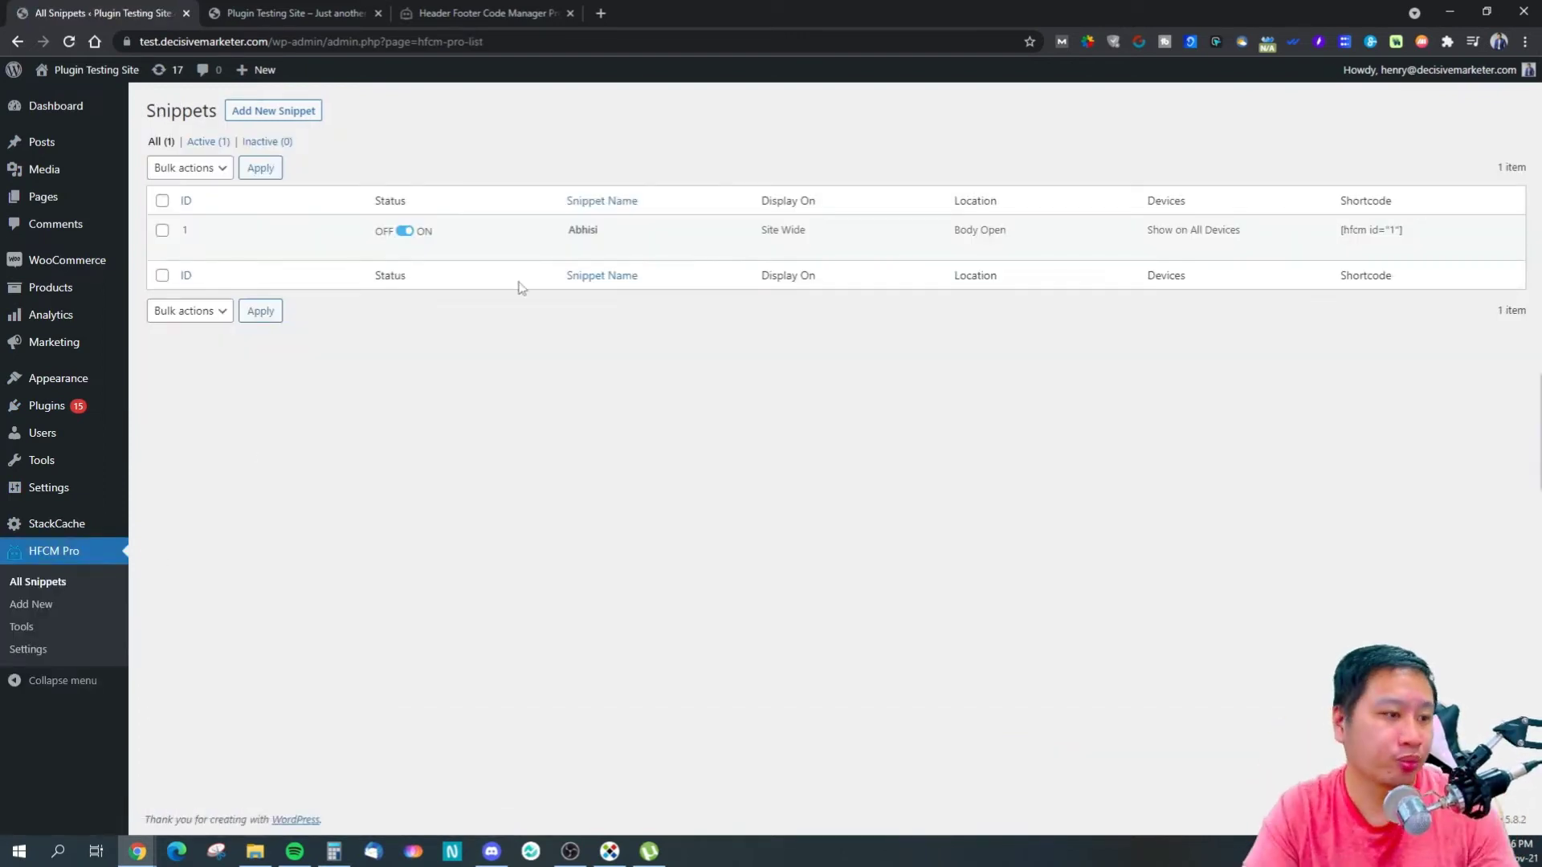
mouse_move(584, 243)
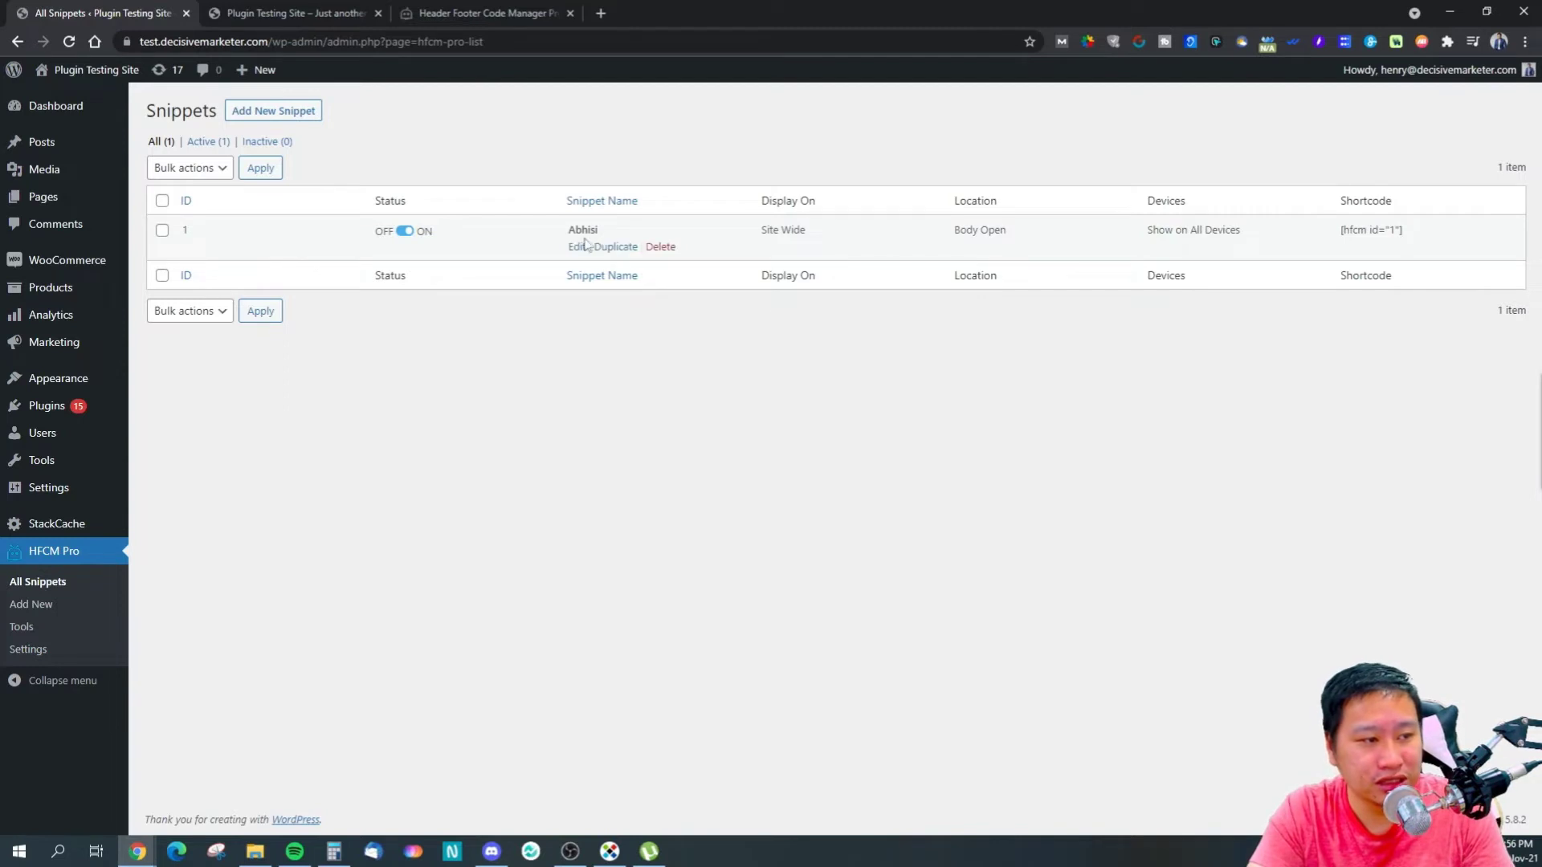
left_click_drag(568, 235, 609, 238)
left_click(607, 233)
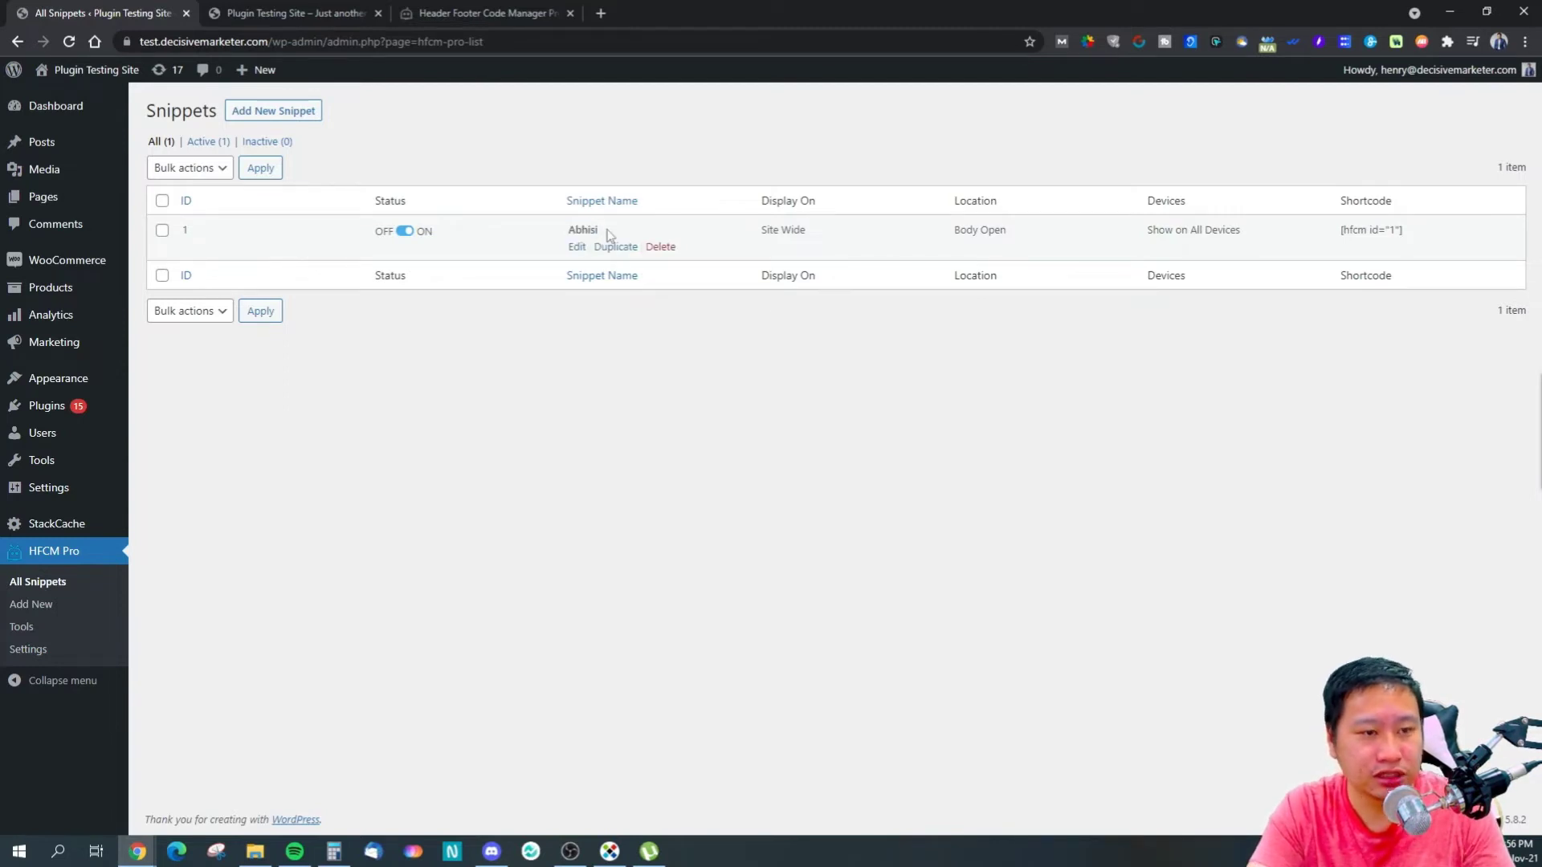
left_click_drag(568, 232, 621, 233)
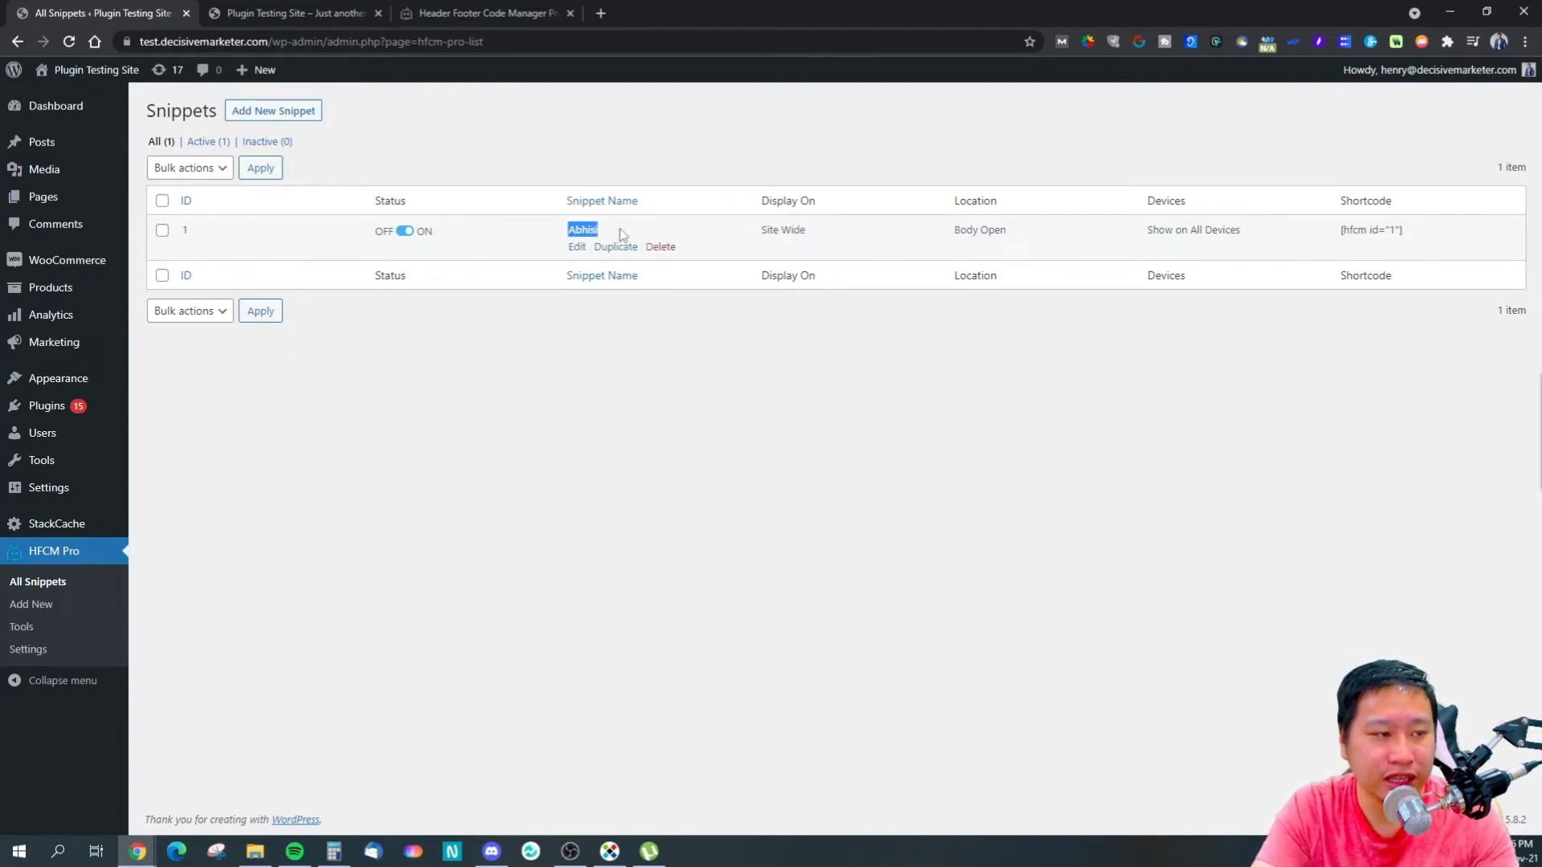
left_click(620, 233)
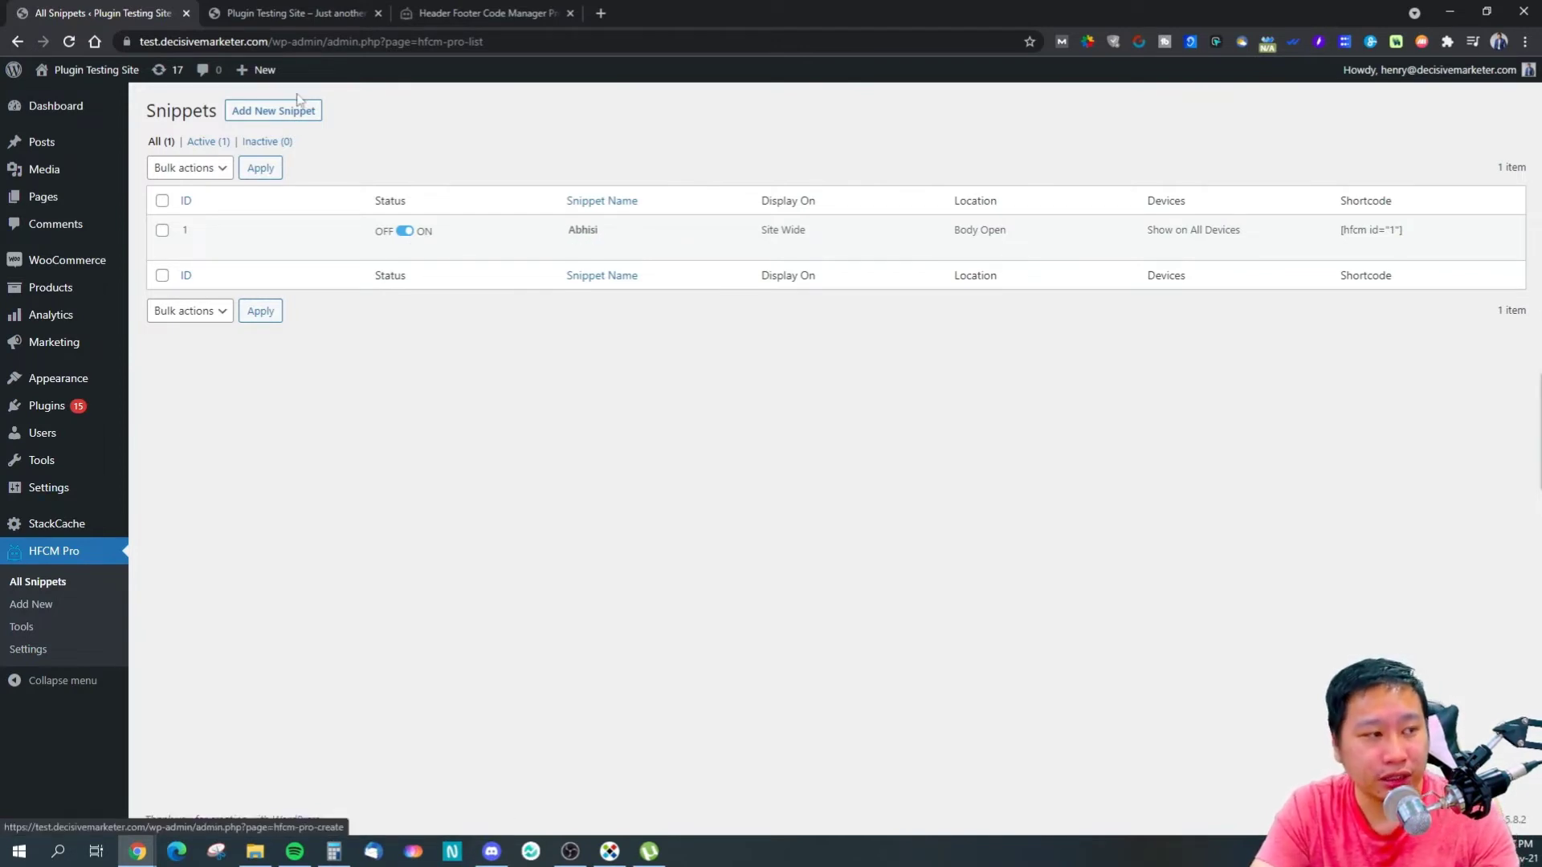
Edit Abhisi and review the Snippet Type and Site Display options, keeping Javascript
left_click(577, 248)
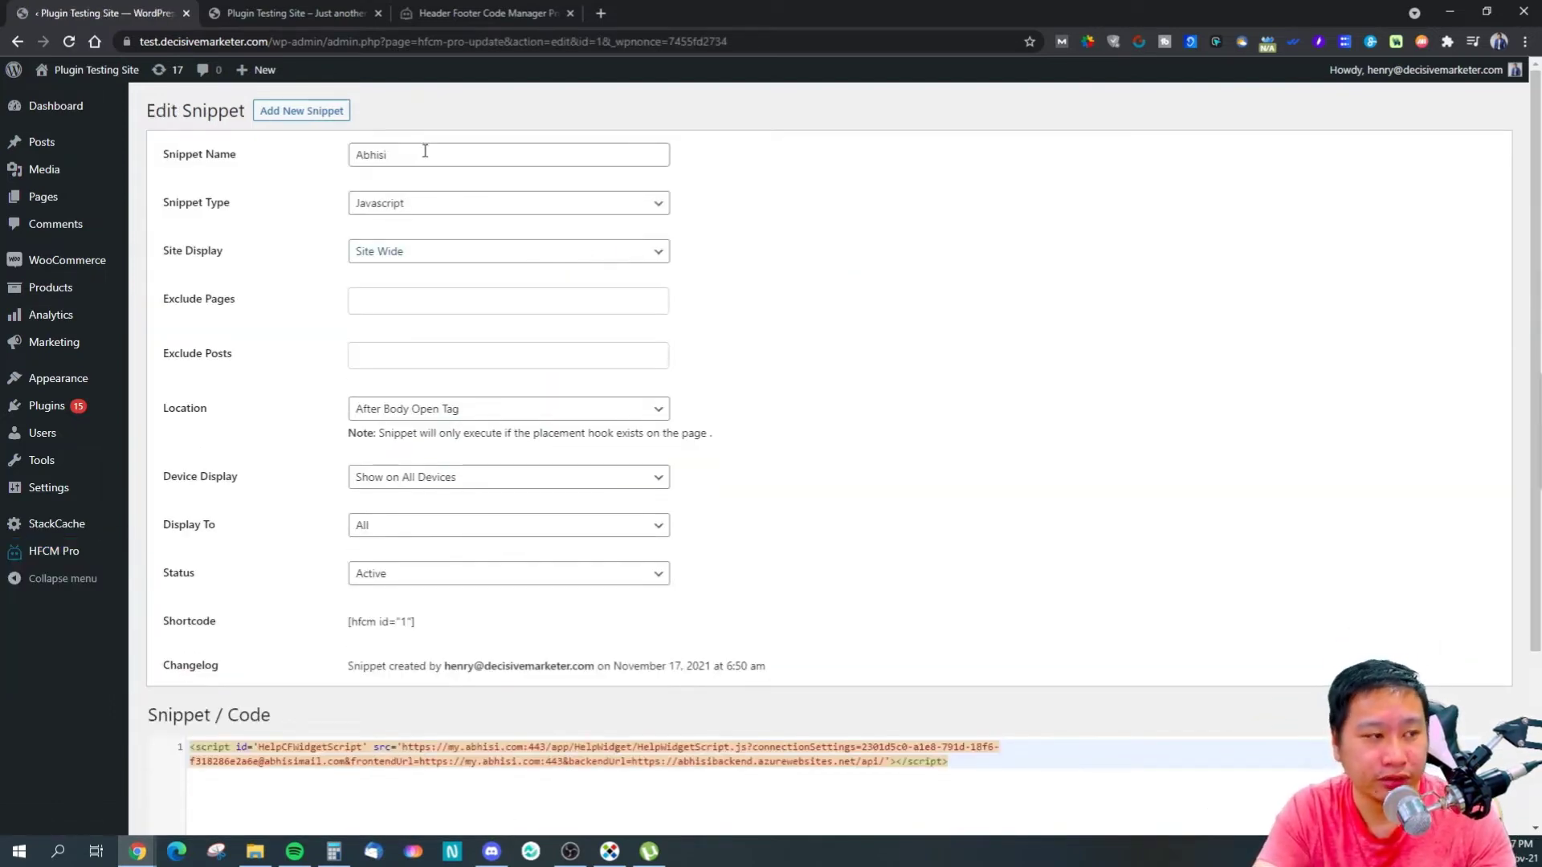
left_click_drag(425, 151, 297, 162)
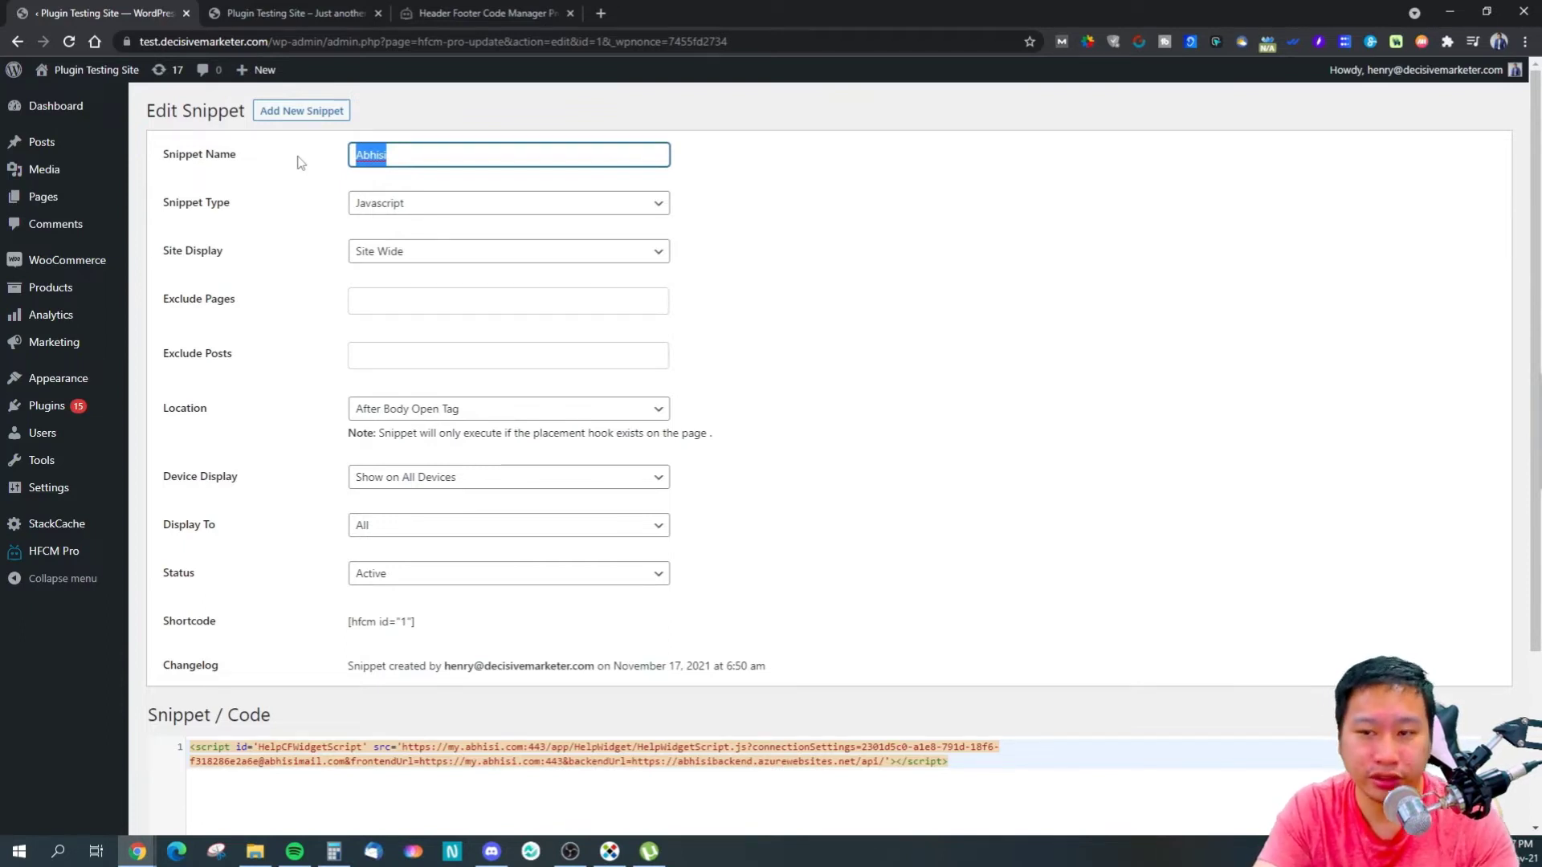
left_click(415, 204)
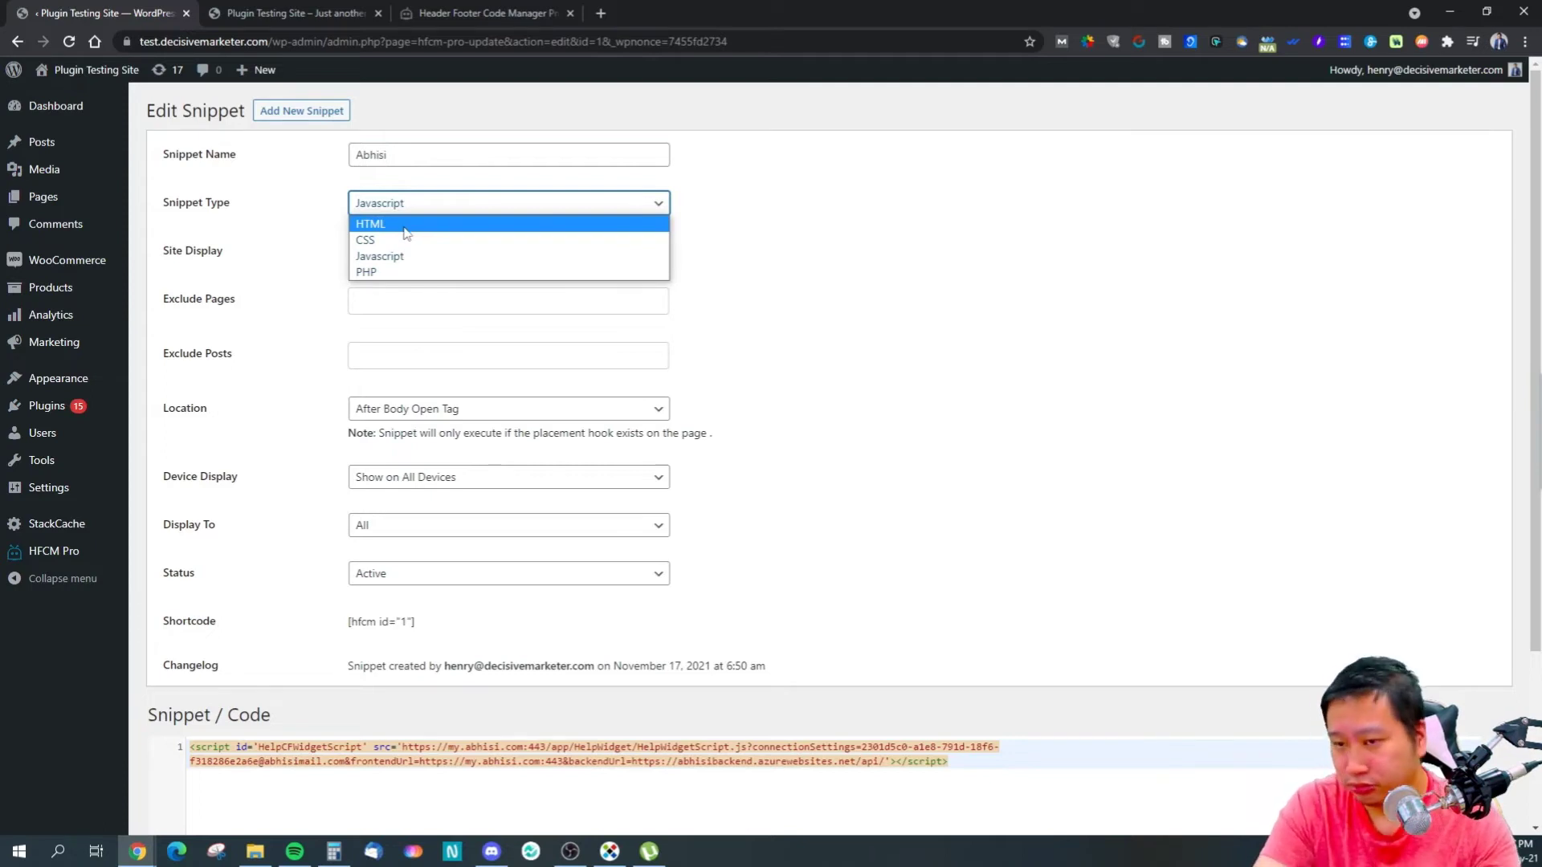
left_click(751, 275)
left_click(434, 253)
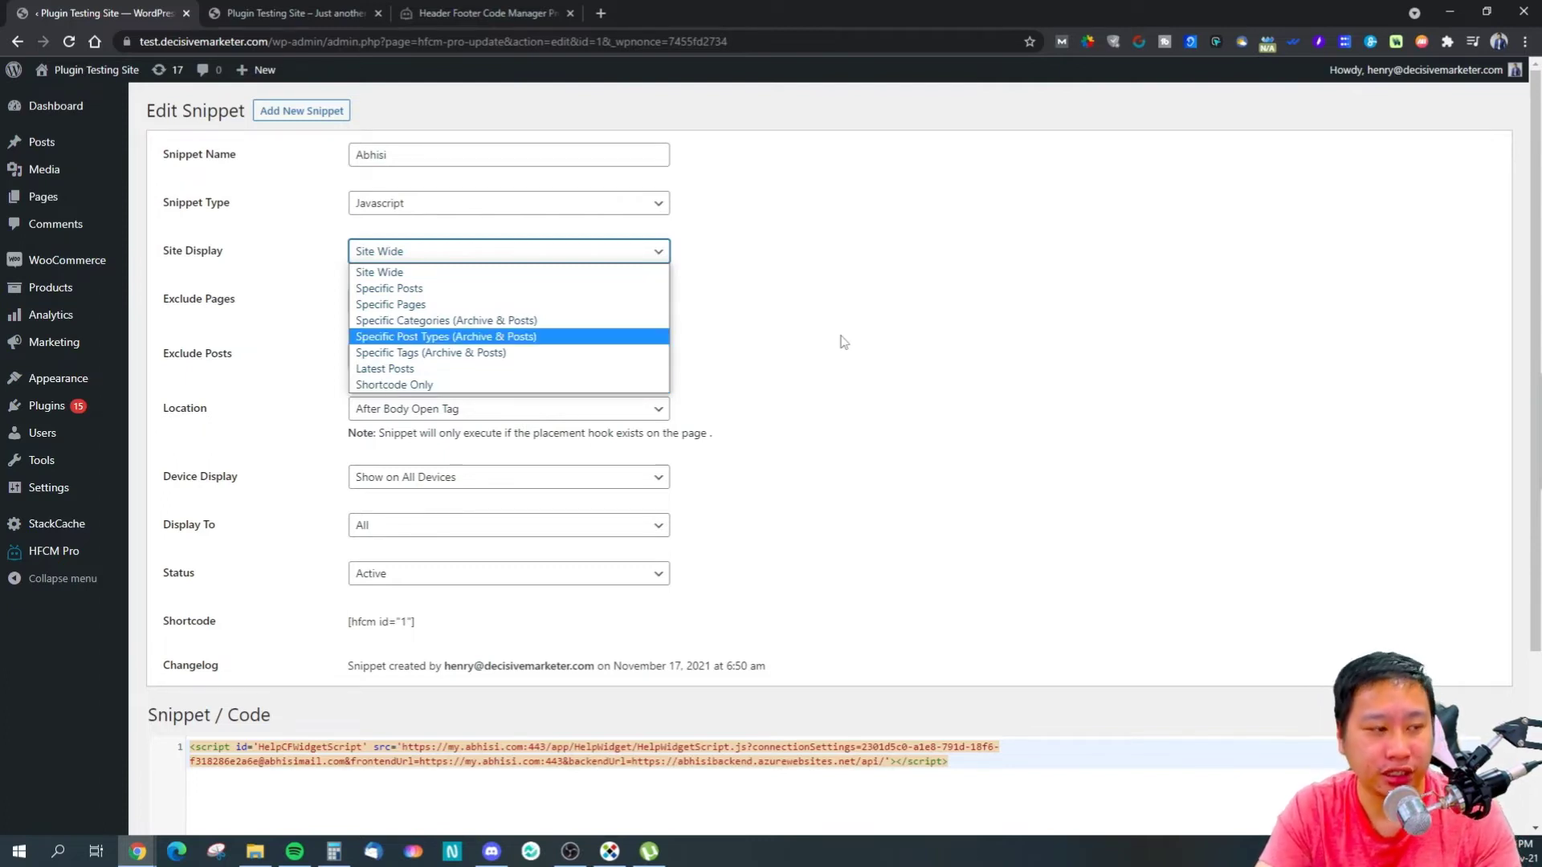
Review the Site Display, exclusion and Location options, keeping Site Wide and After Body Open Tag
left_click(373, 271)
left_click(386, 265)
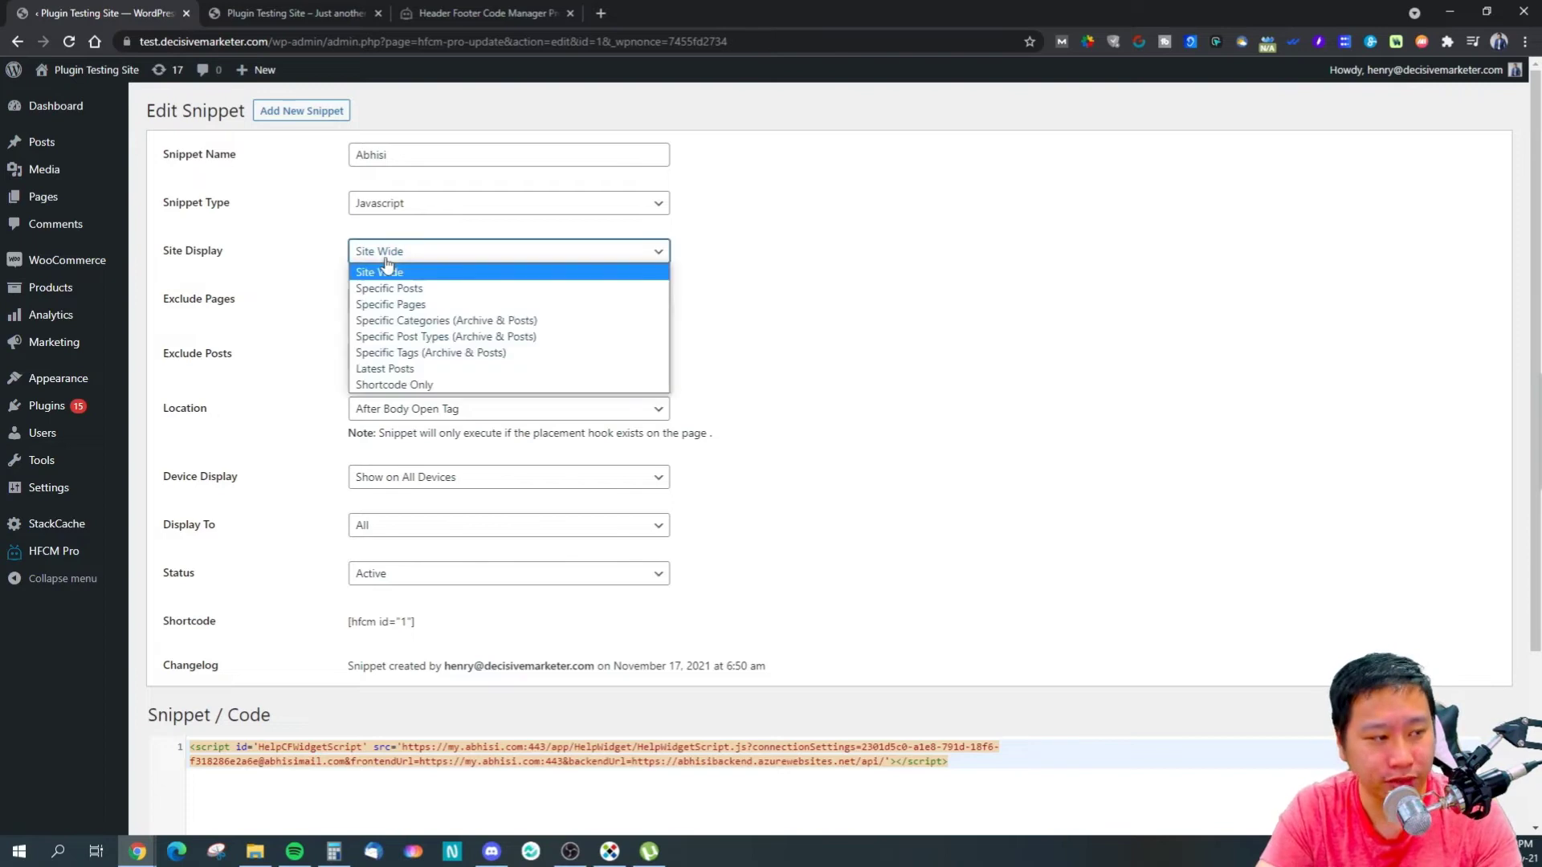
left_click(748, 335)
left_click(401, 306)
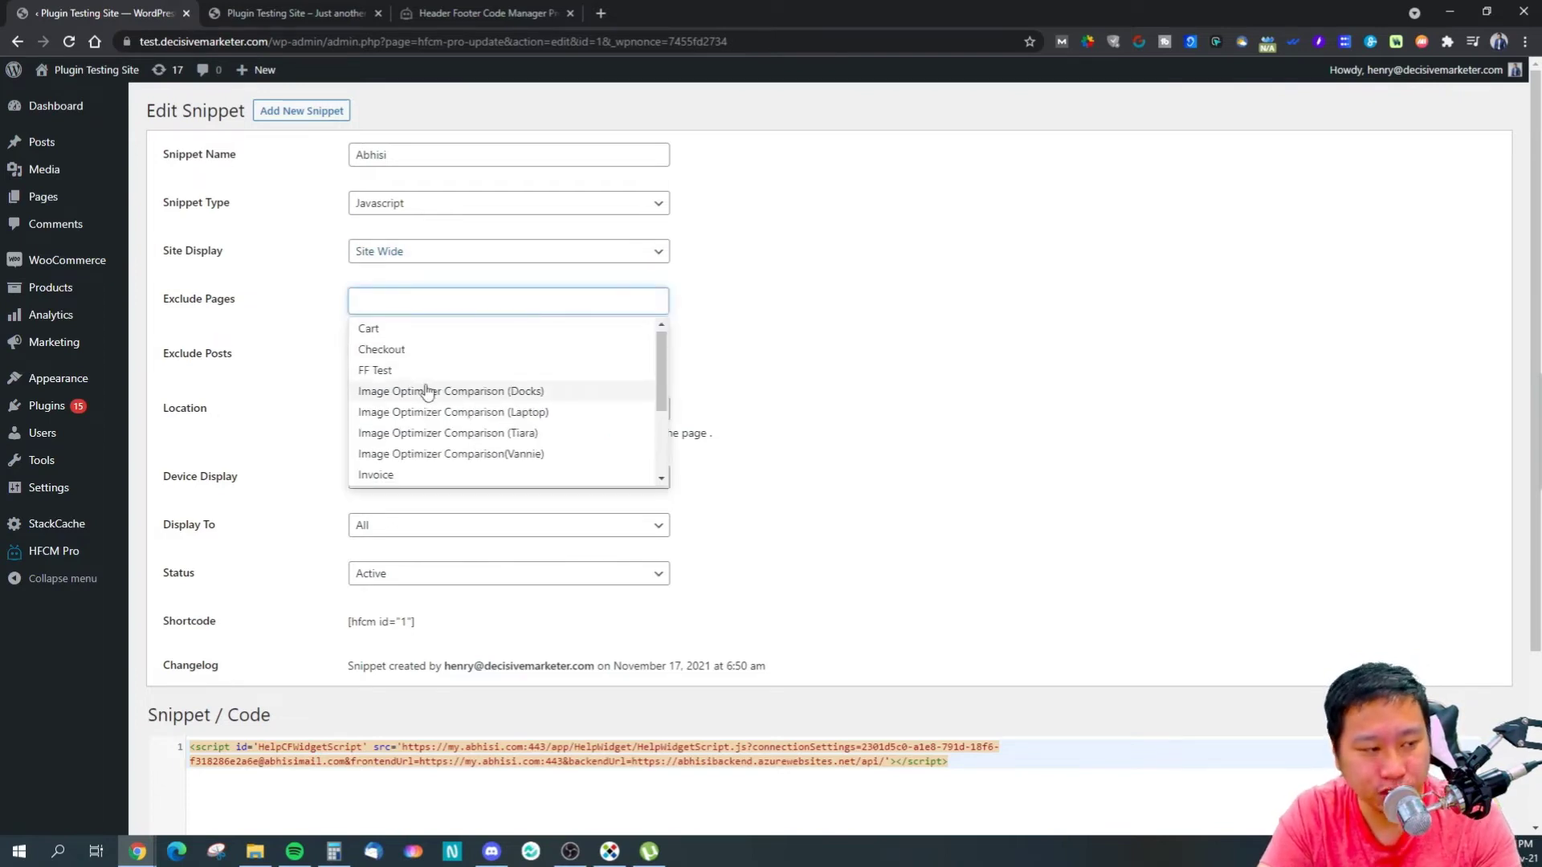
scroll(458, 408, "down", 3)
left_click(869, 322)
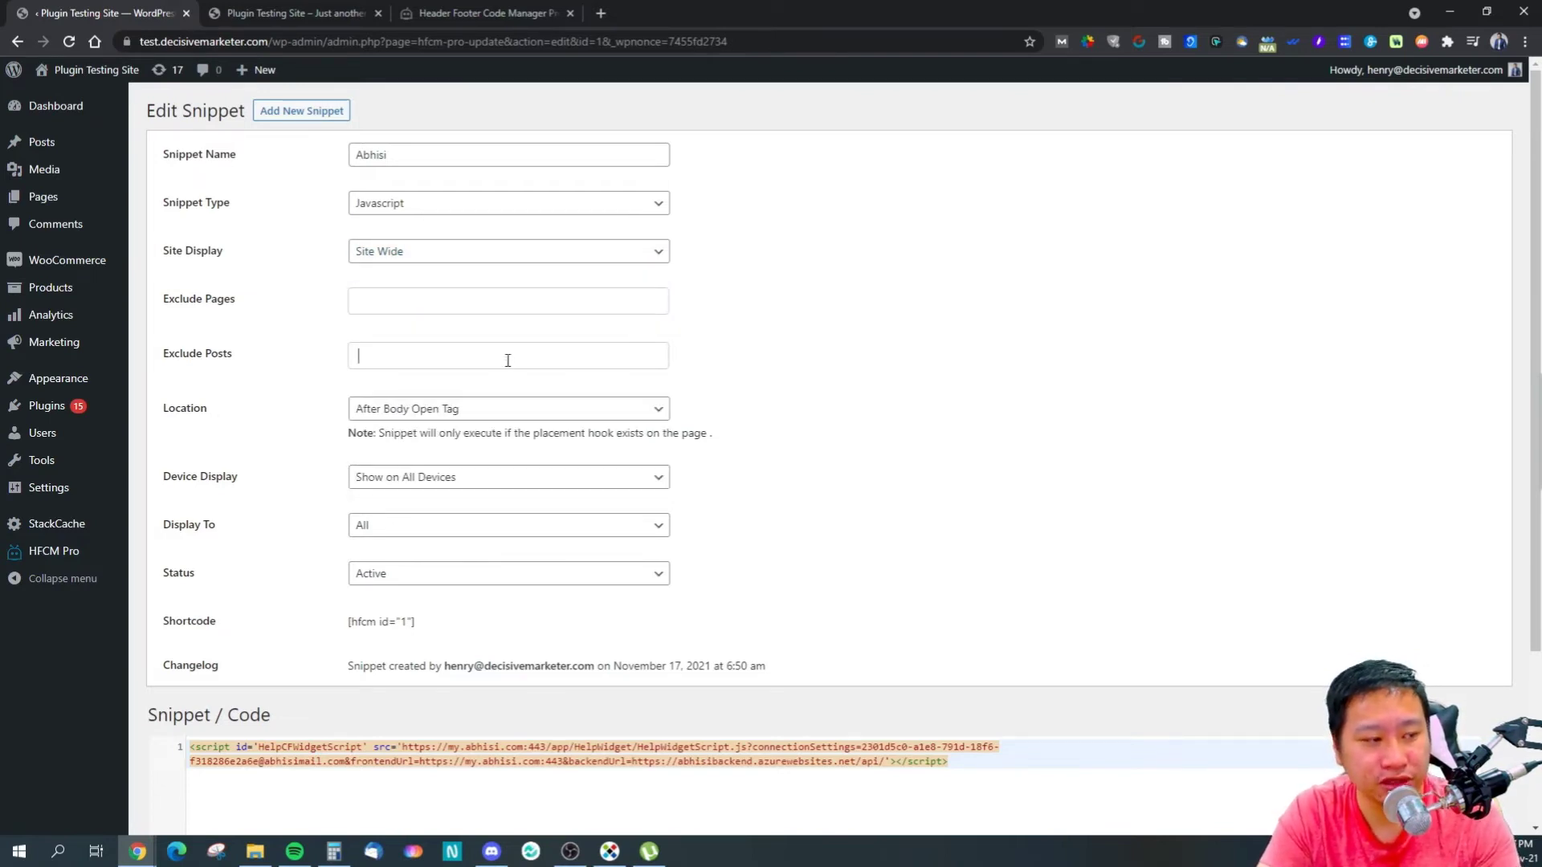
left_click(789, 345)
scroll(427, 345, "down", 1)
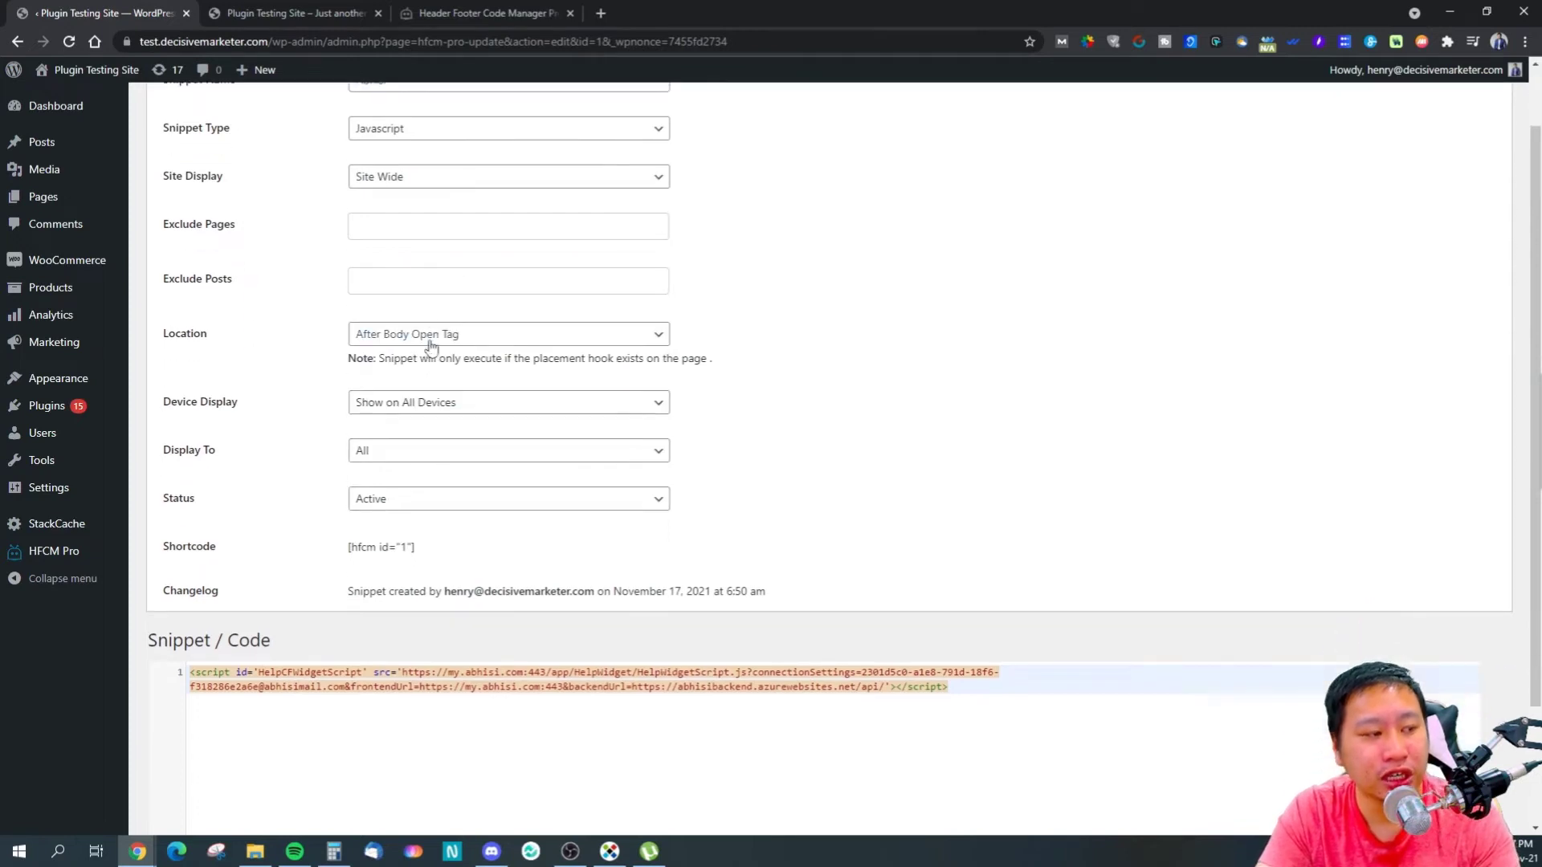
left_click(350, 335)
left_click(263, 336)
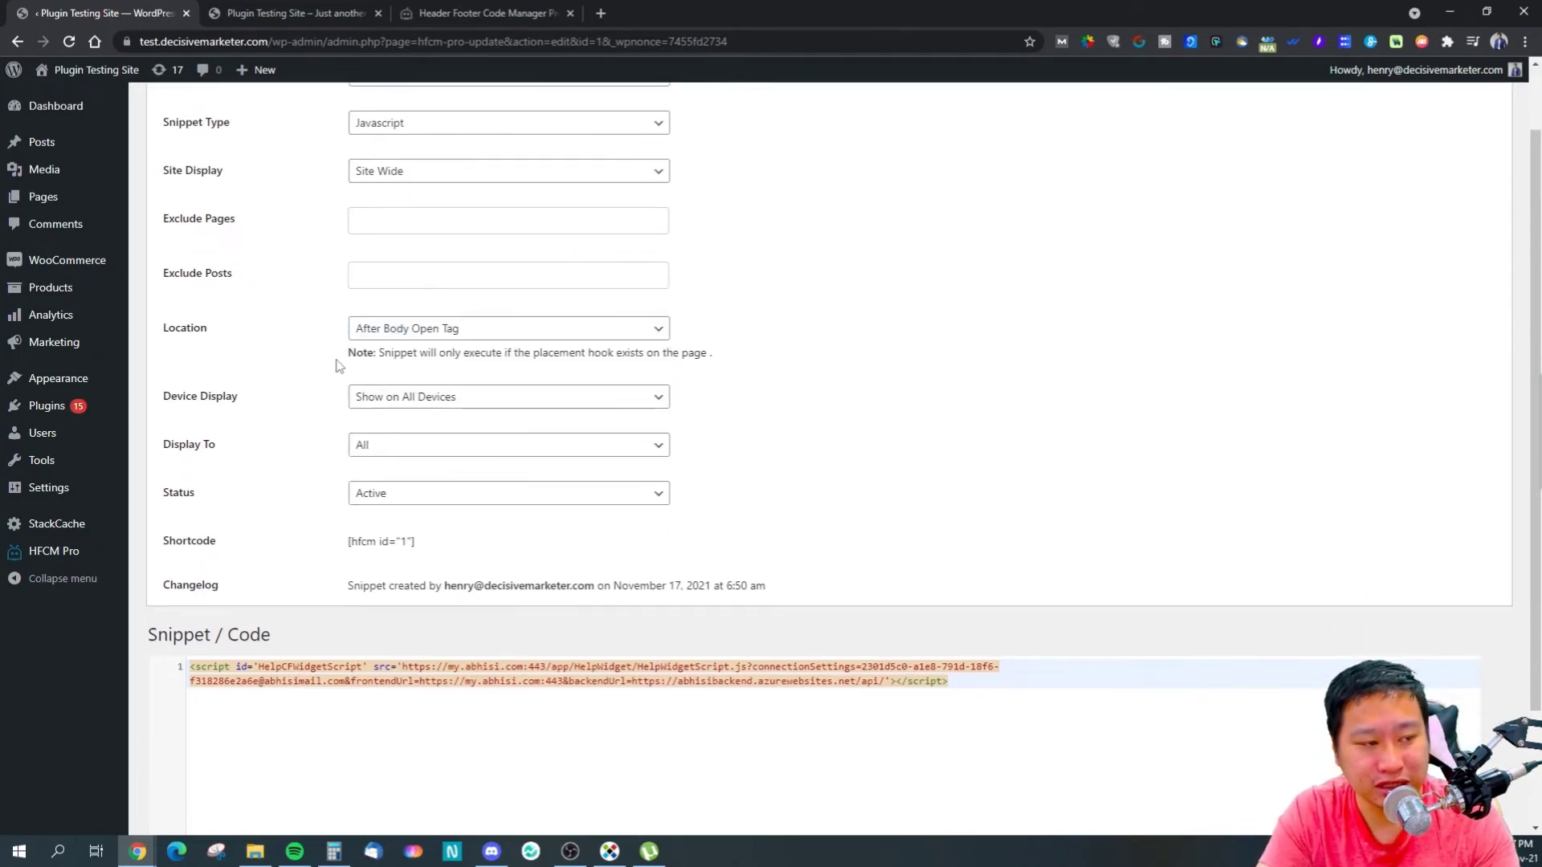
left_click(408, 332)
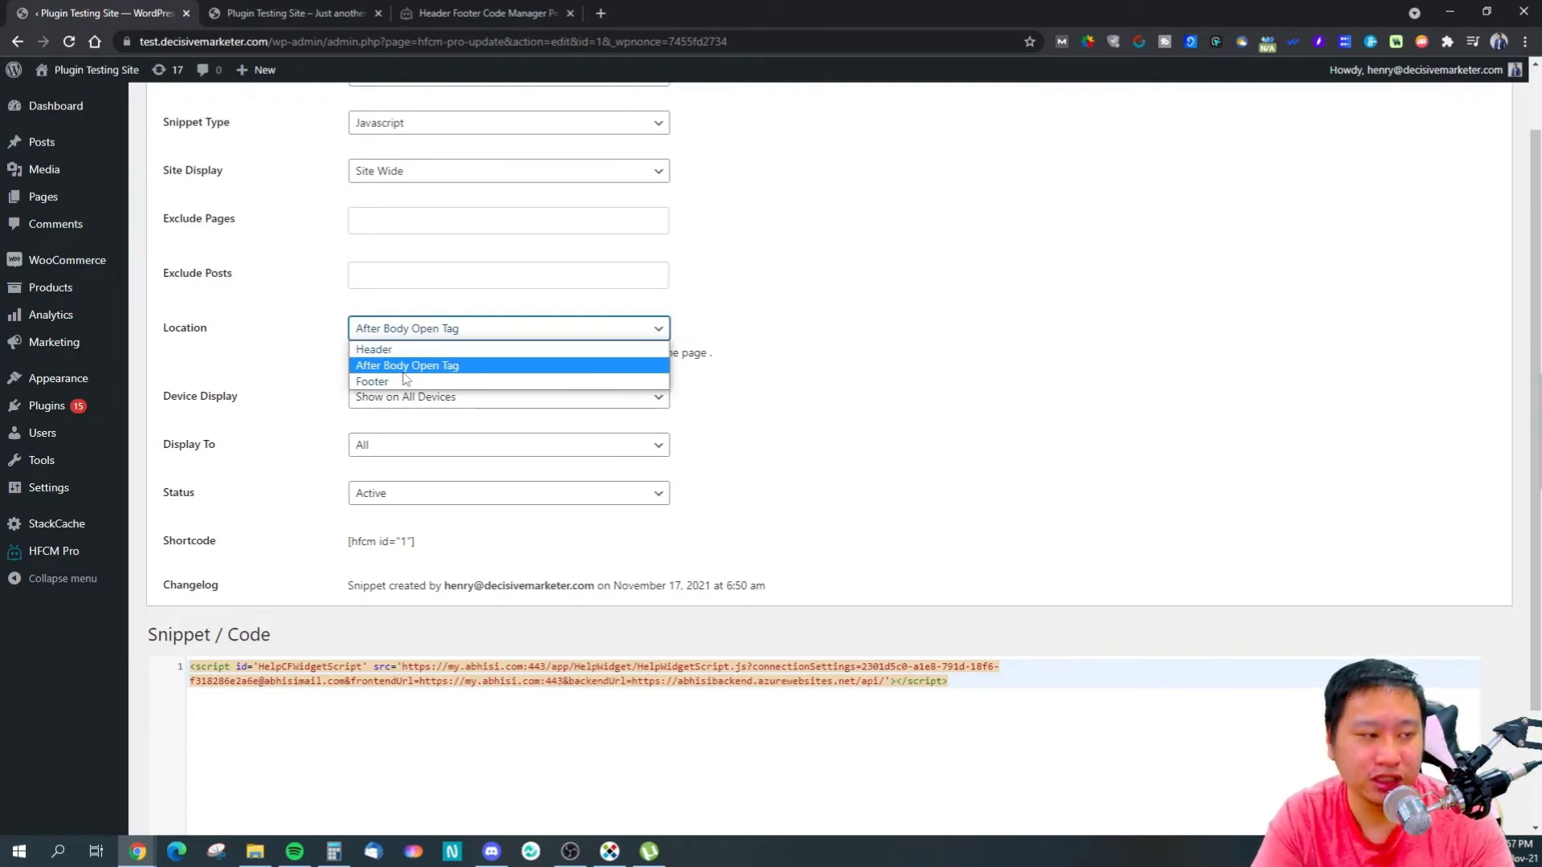
left_click(1039, 375)
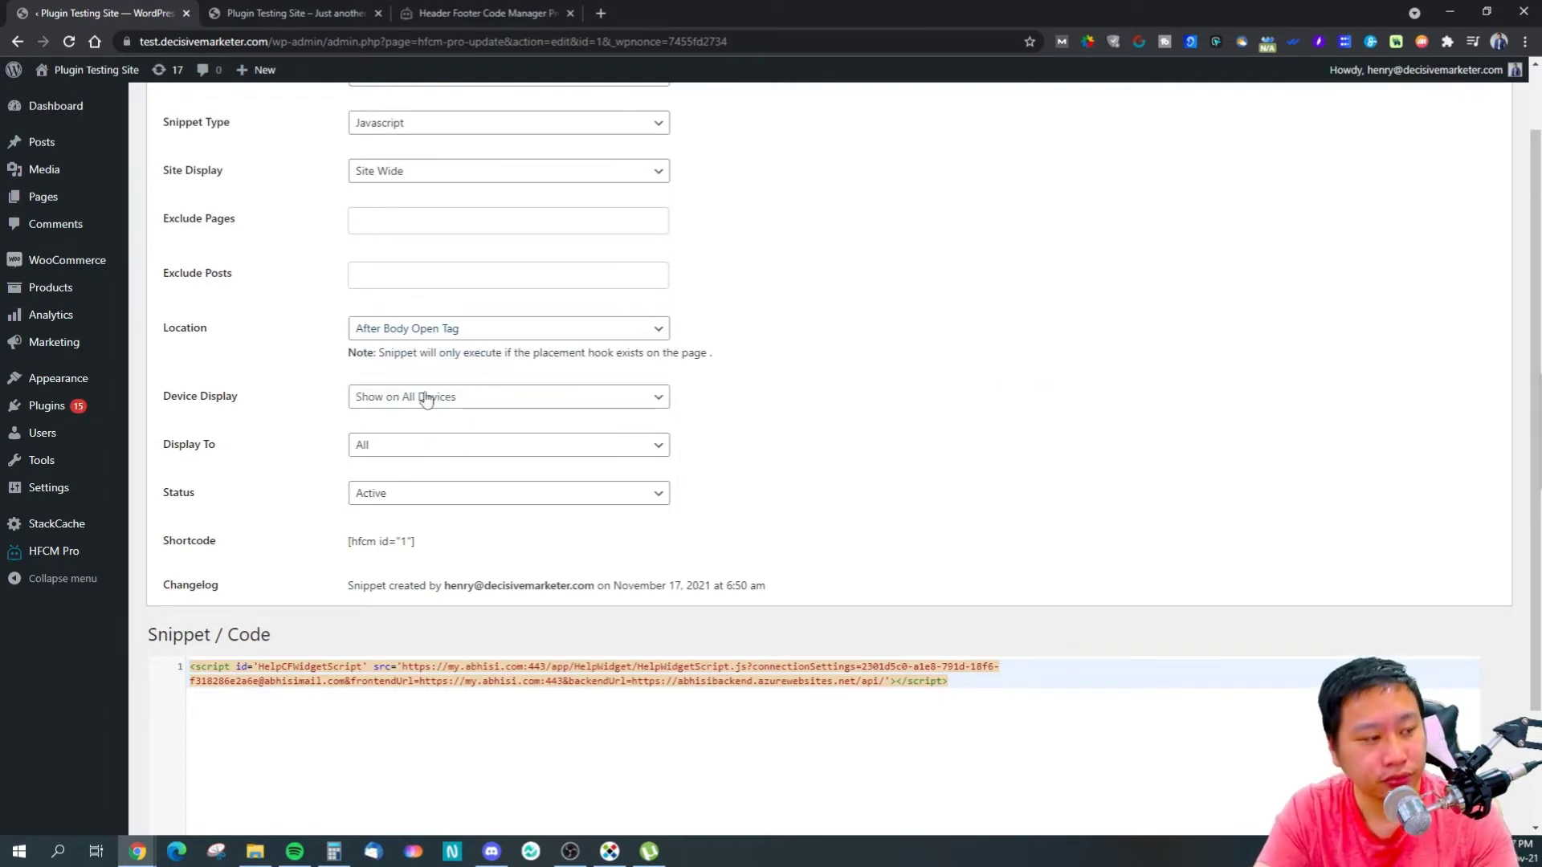
Review Device Display, Display To and Status, leaving All Devices, All and Active
left_click(427, 401)
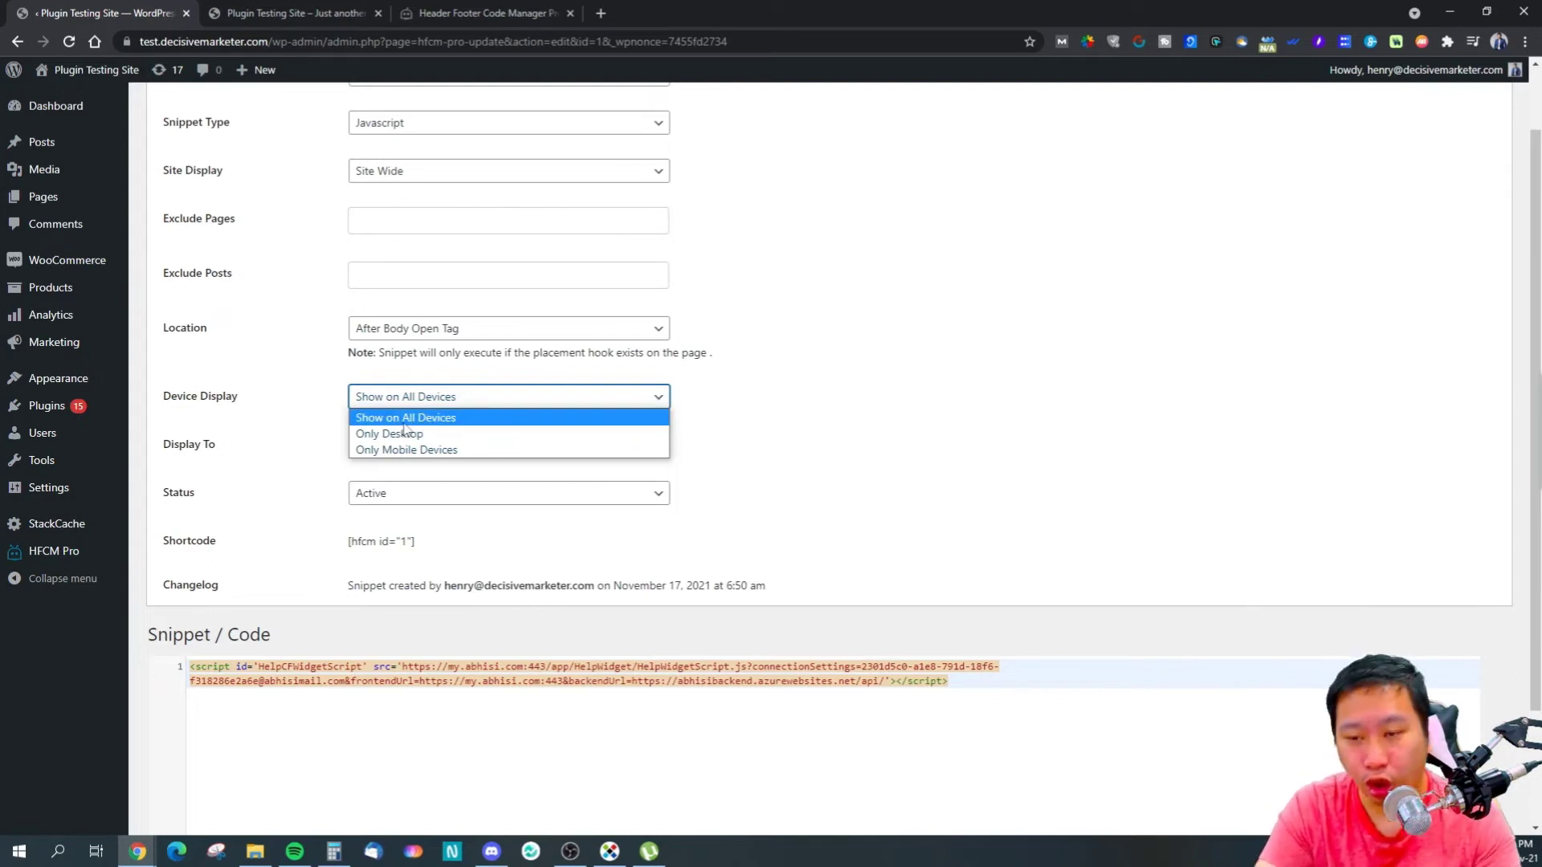
left_click(682, 377)
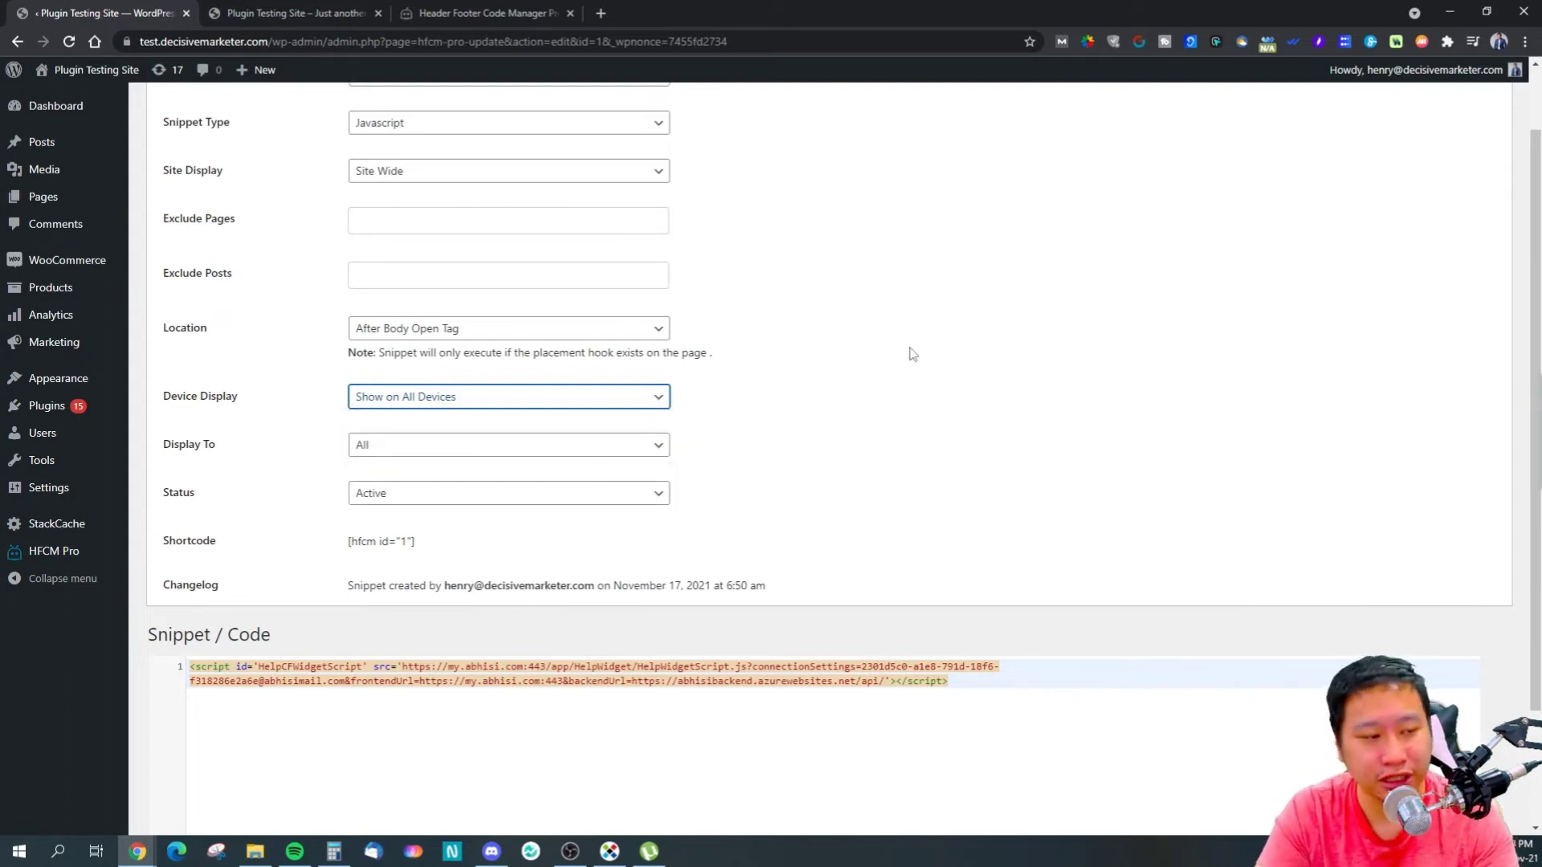
left_click(458, 452)
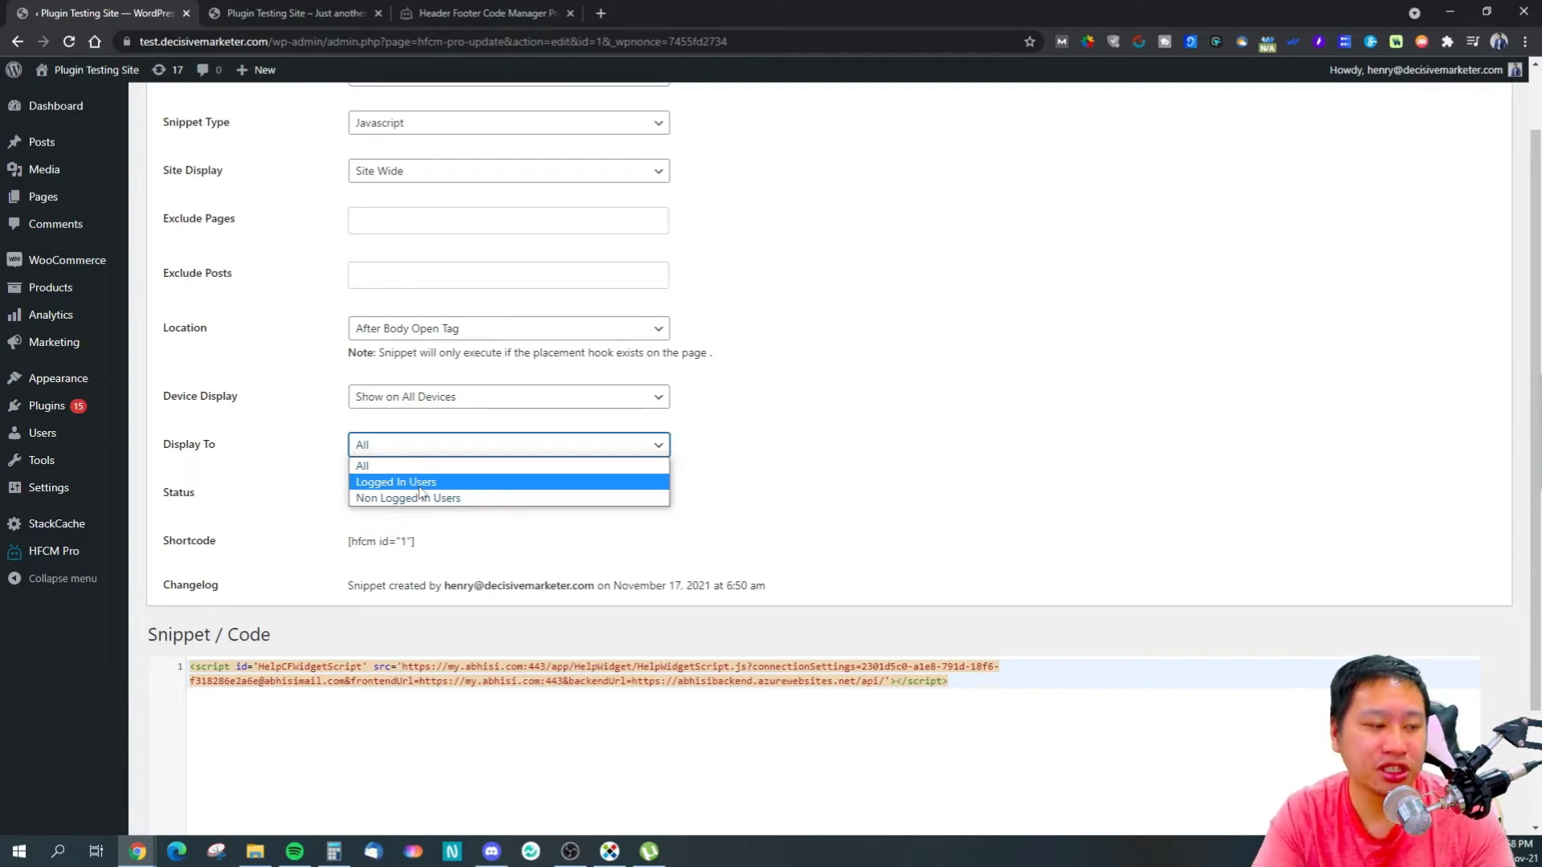
left_click(960, 430)
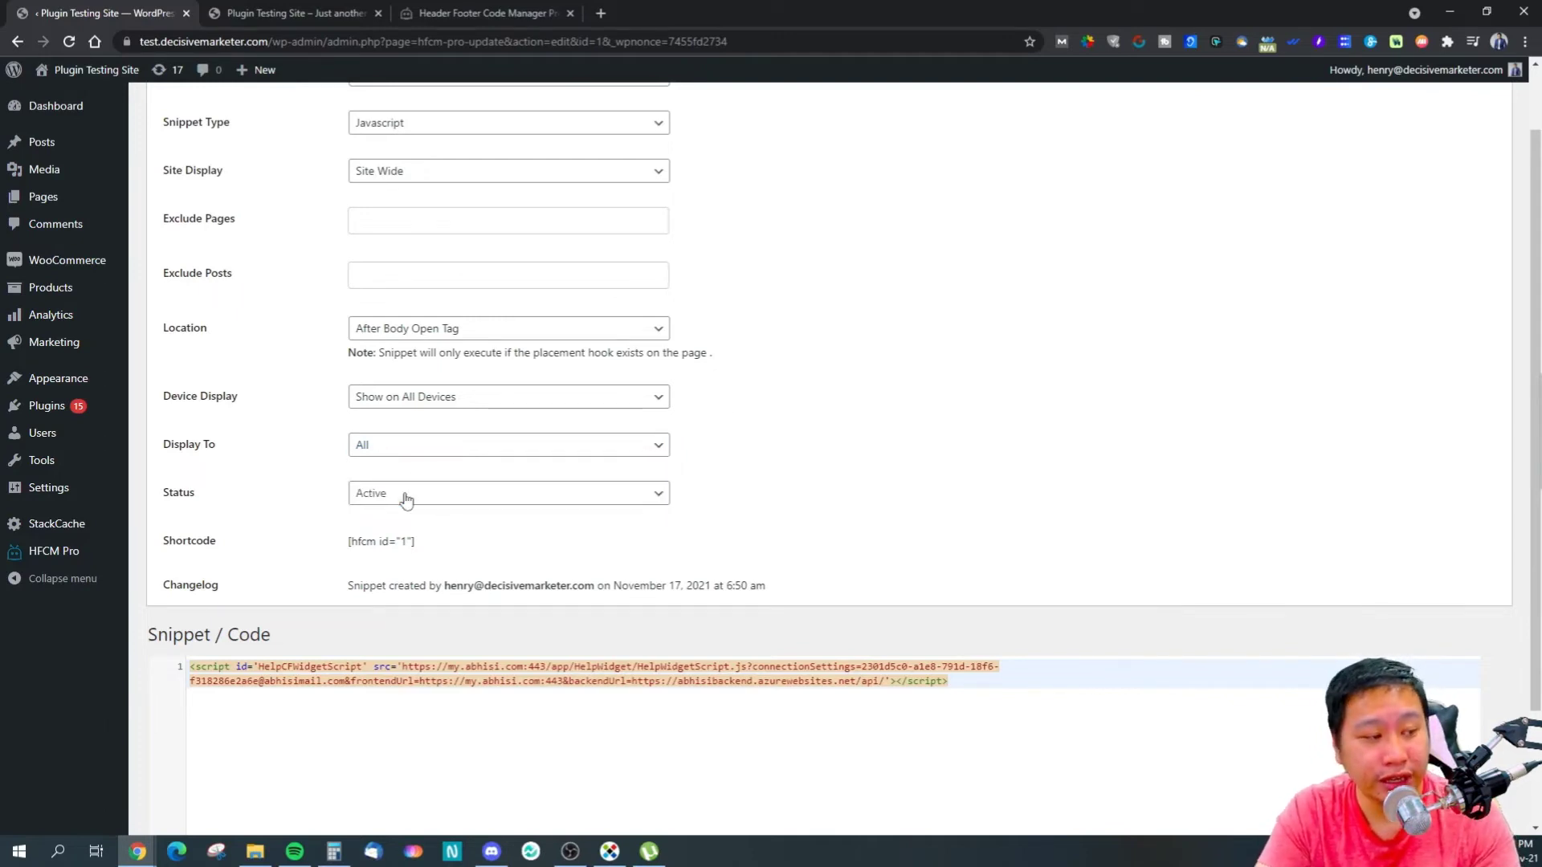
left_click(406, 499)
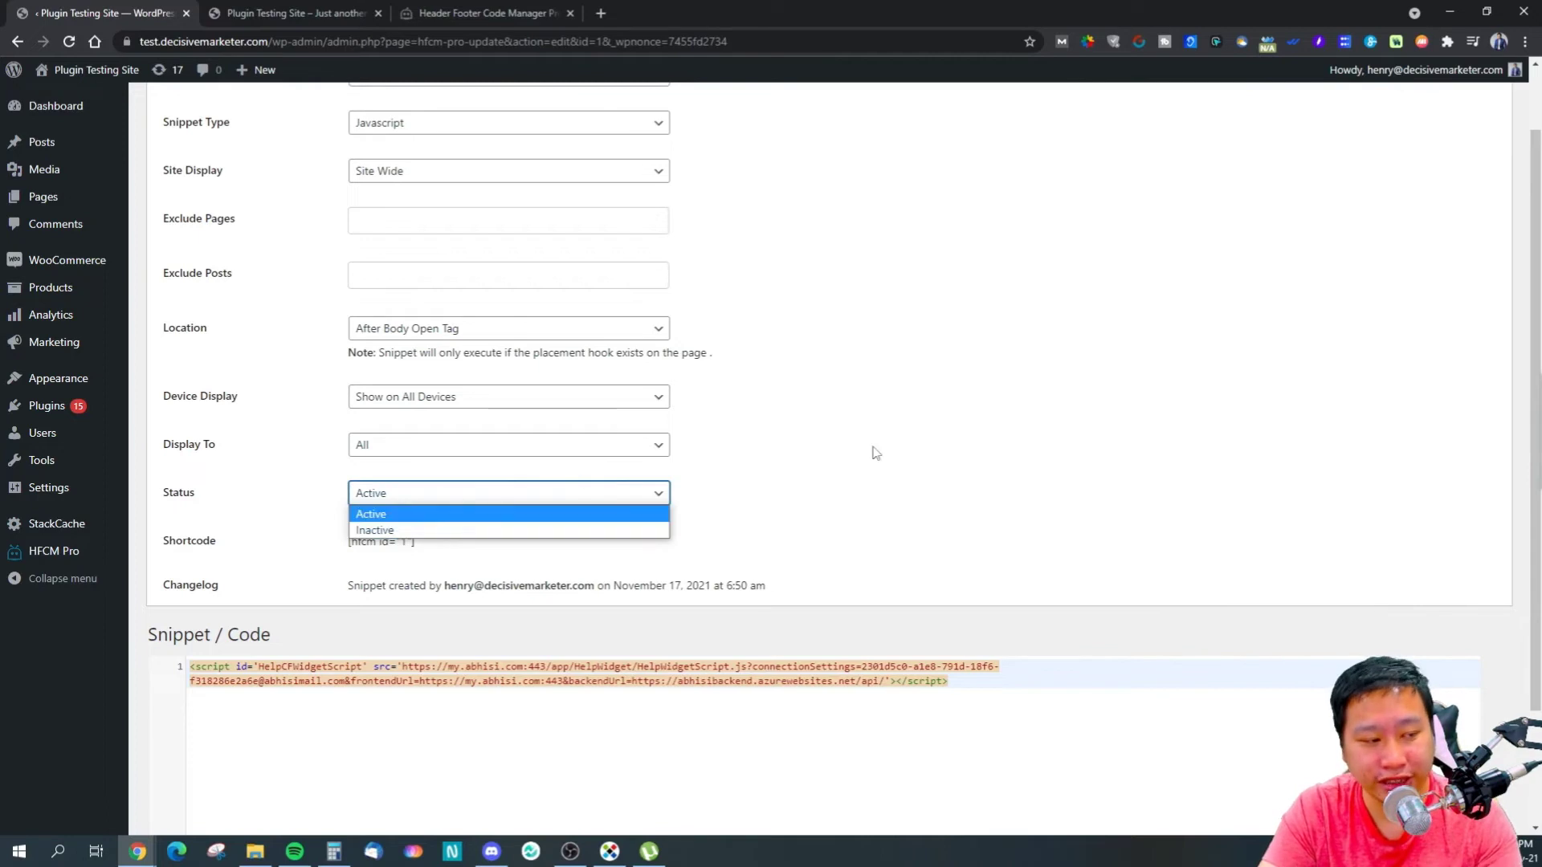
left_click(915, 451)
scroll(446, 666, "down", 2)
scroll(447, 667, "down", 1)
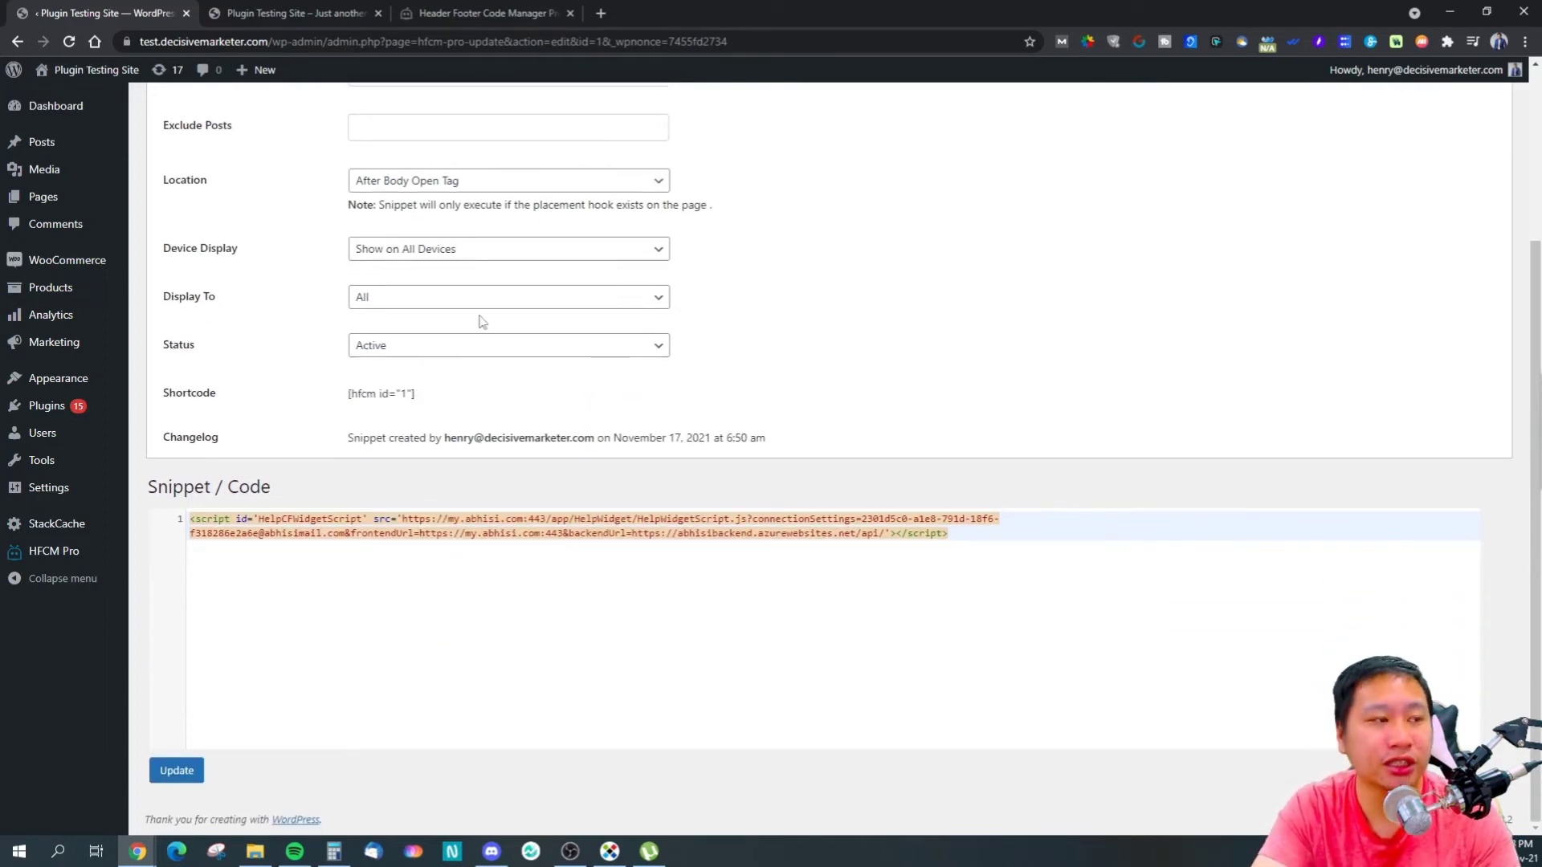
scroll(531, 329, "up", 3)
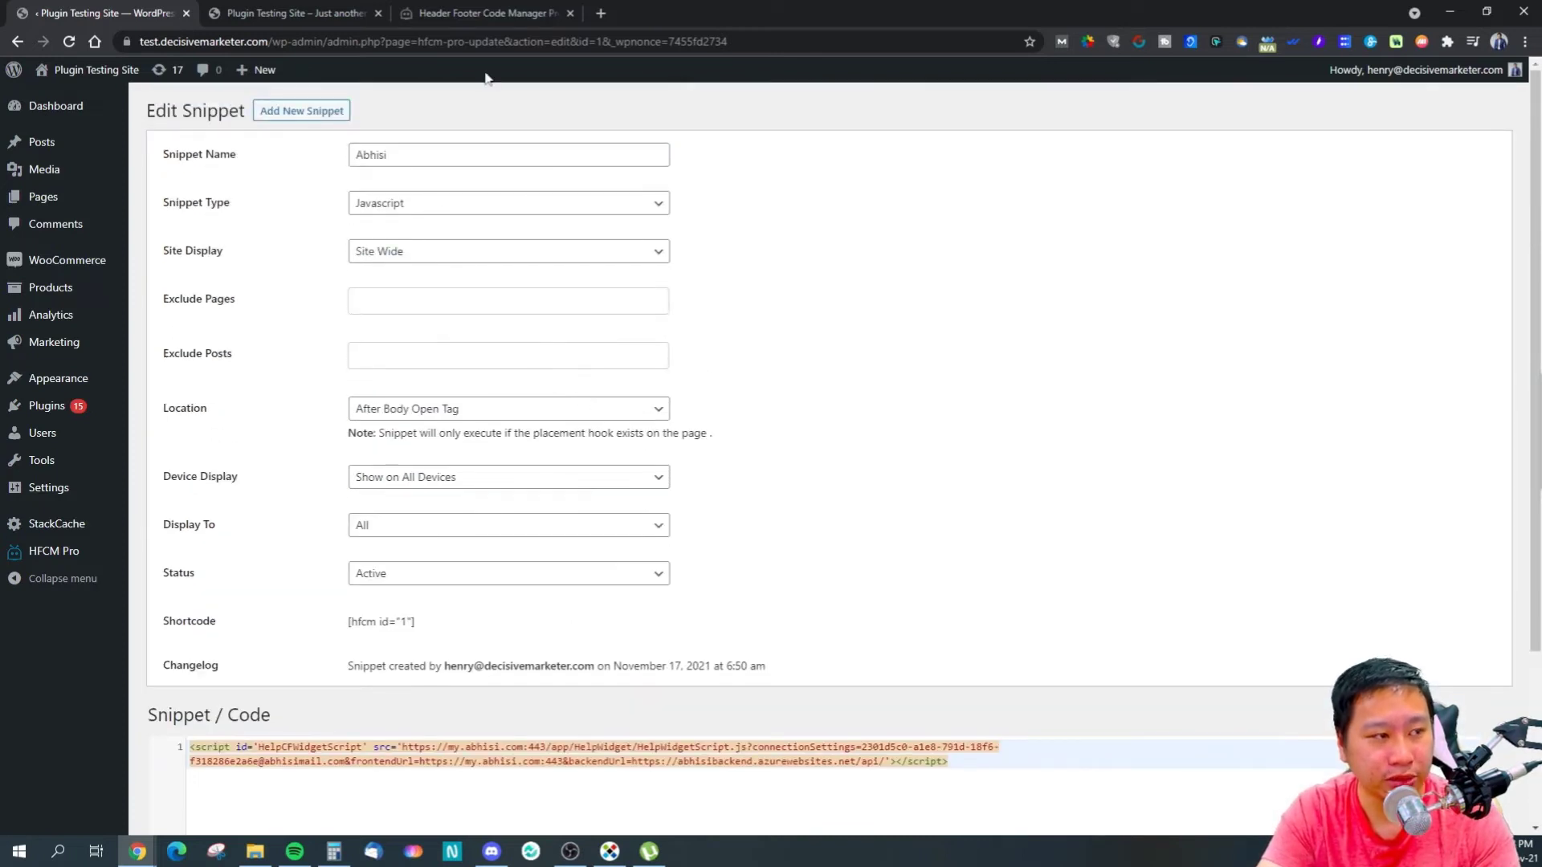
Try the snippet's chat widget on the front page, then return to the Edit Snippet page
left_click(462, 11)
left_click(293, 13)
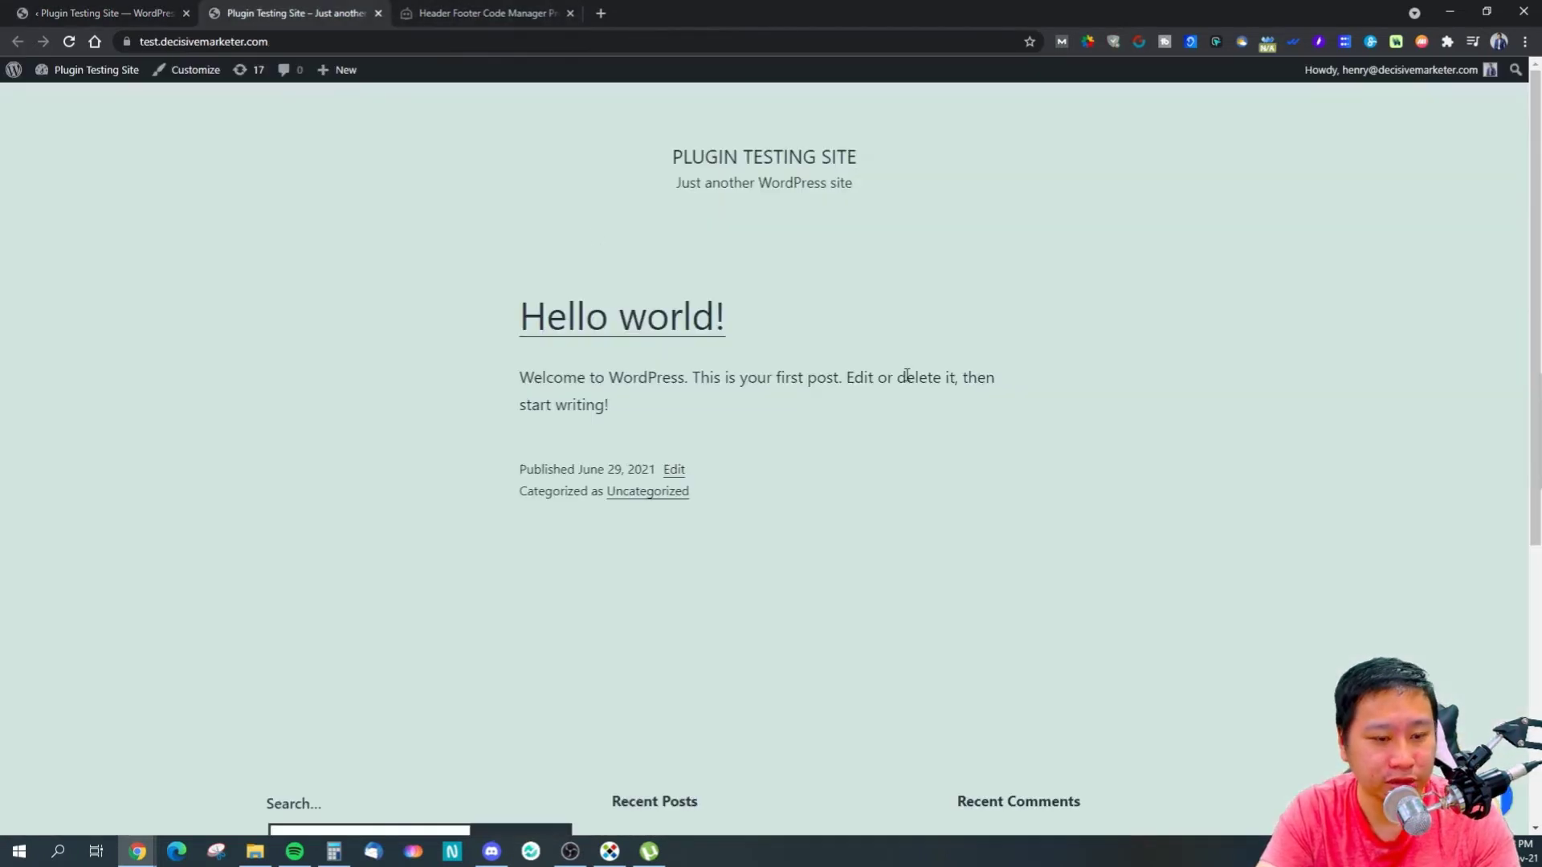
left_click(1502, 799)
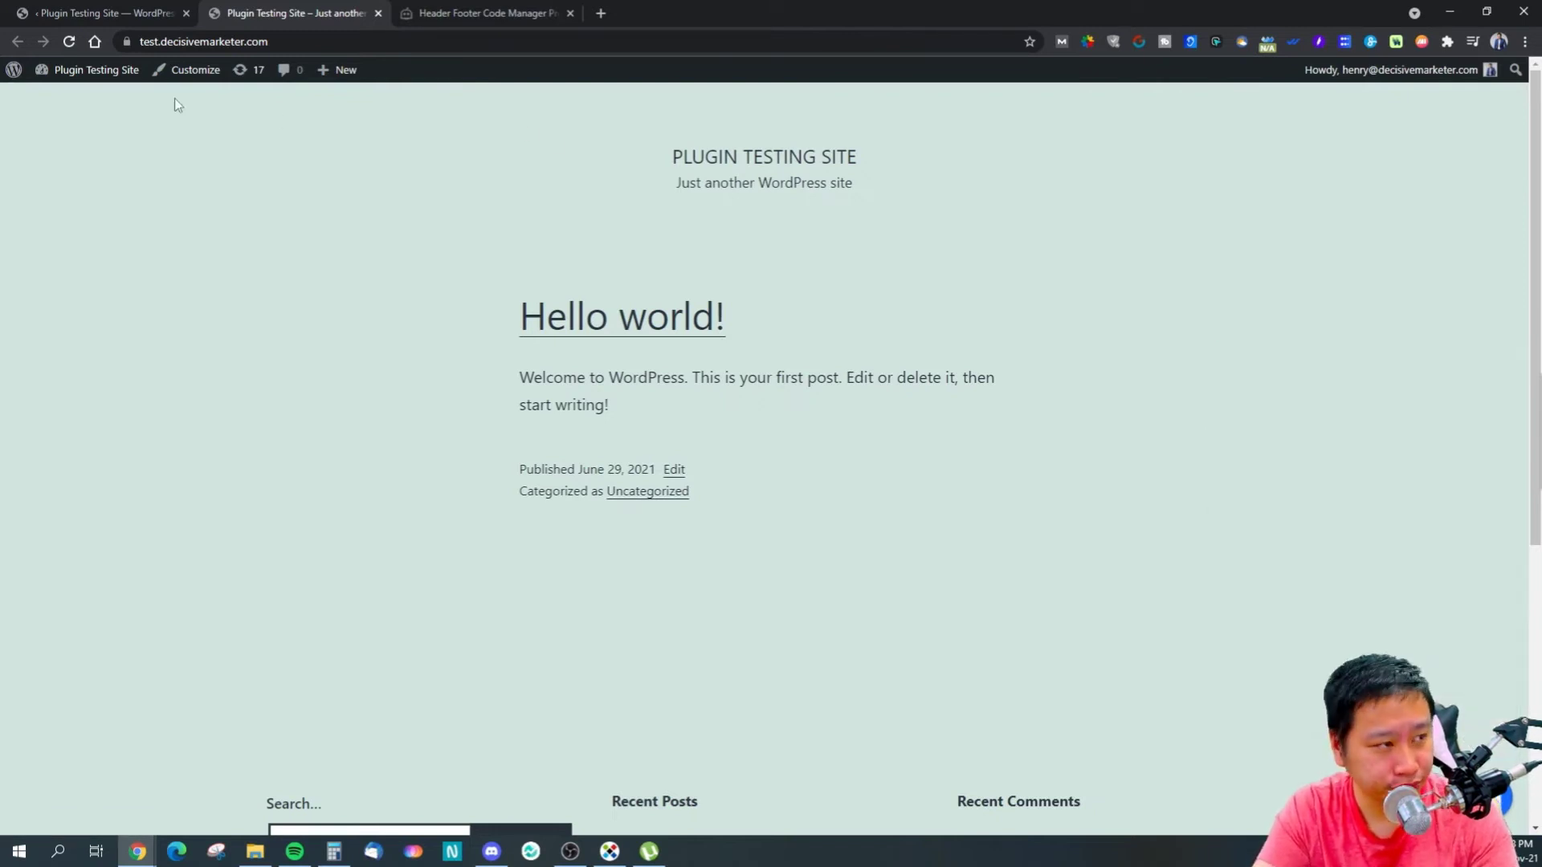
left_click(105, 13)
mouse_move(54, 552)
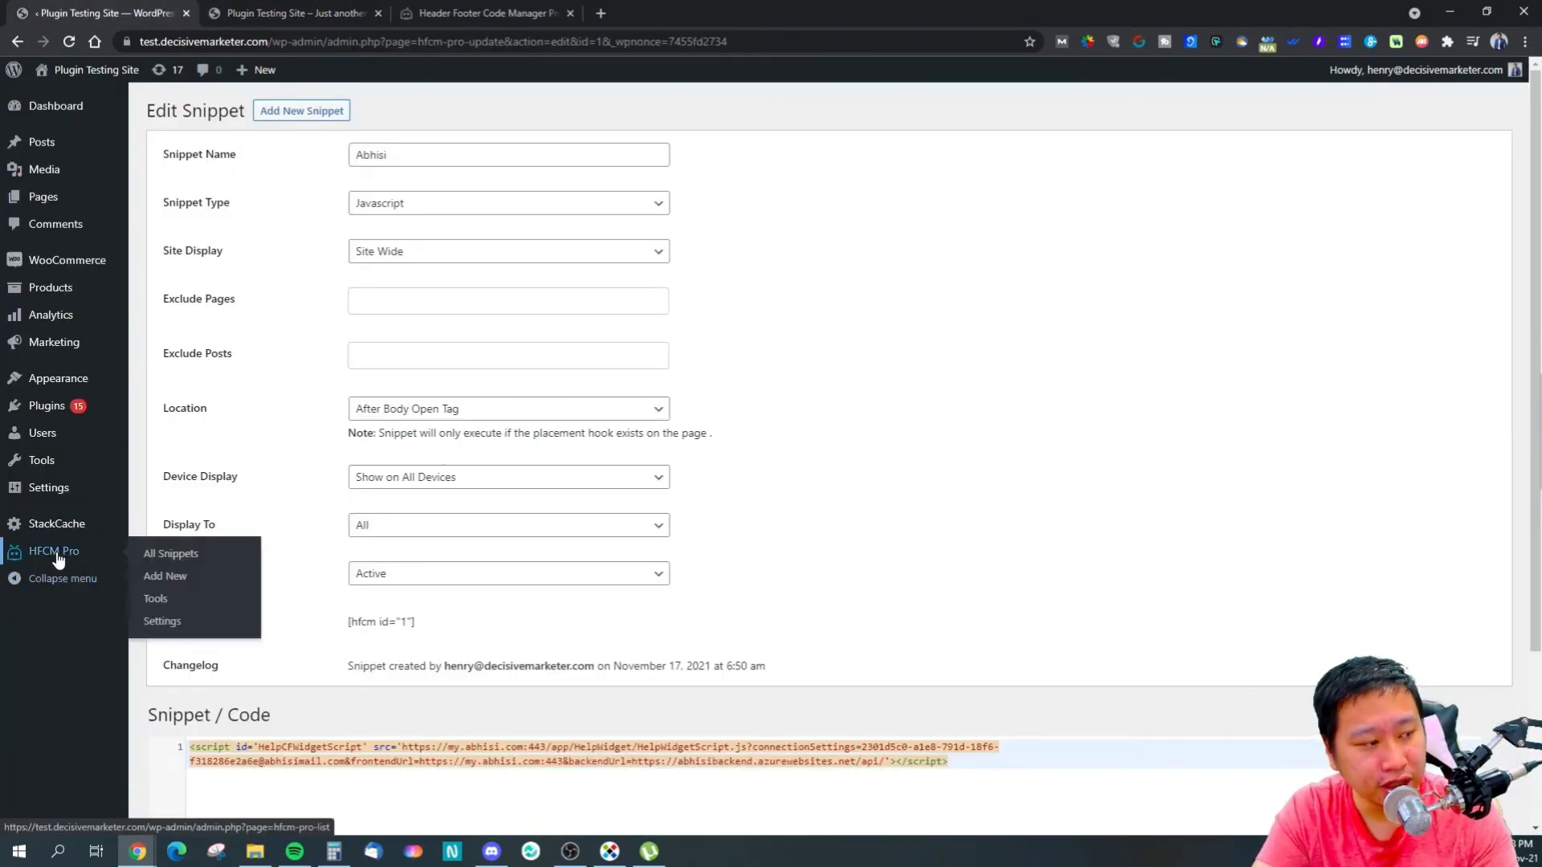
On HFCM Pro Tools, tick Abhisi and try Export File and Import's Choose File, cancelling both
left_click(155, 598)
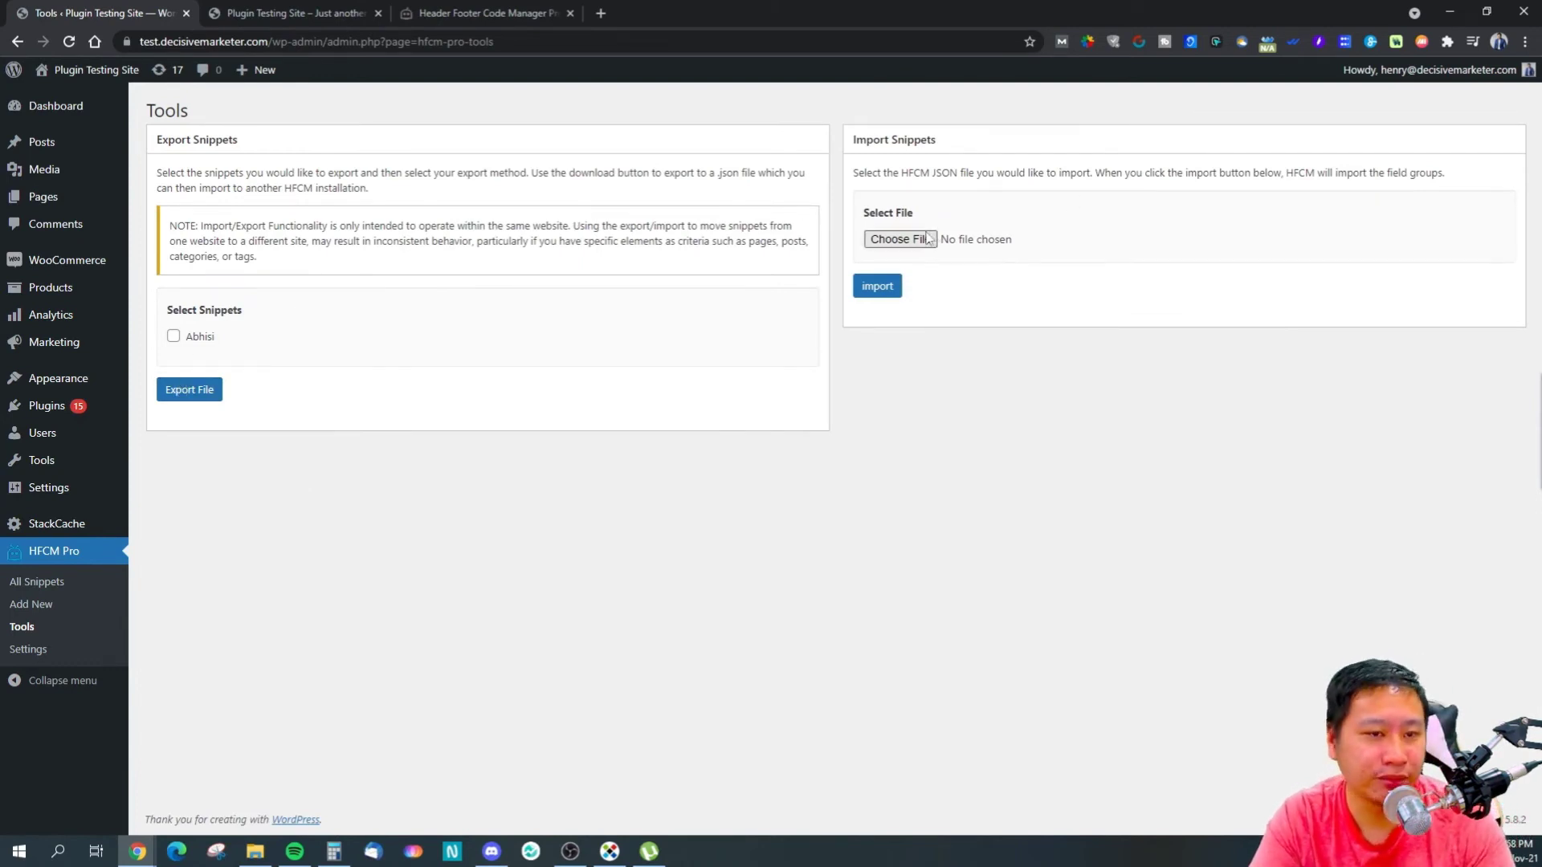
left_click(174, 336)
left_click(198, 393)
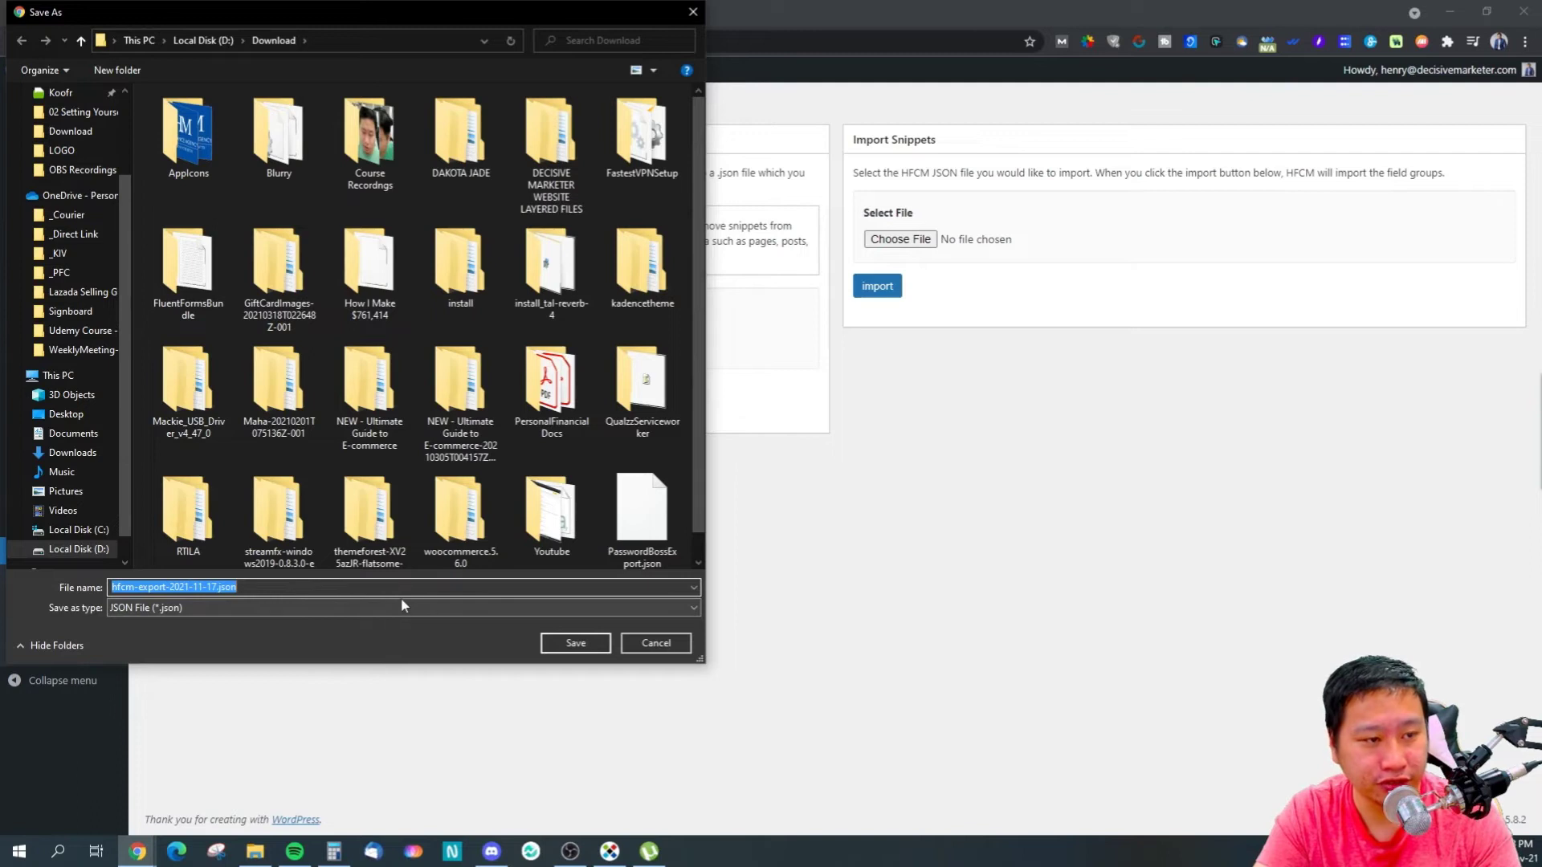
left_click(656, 643)
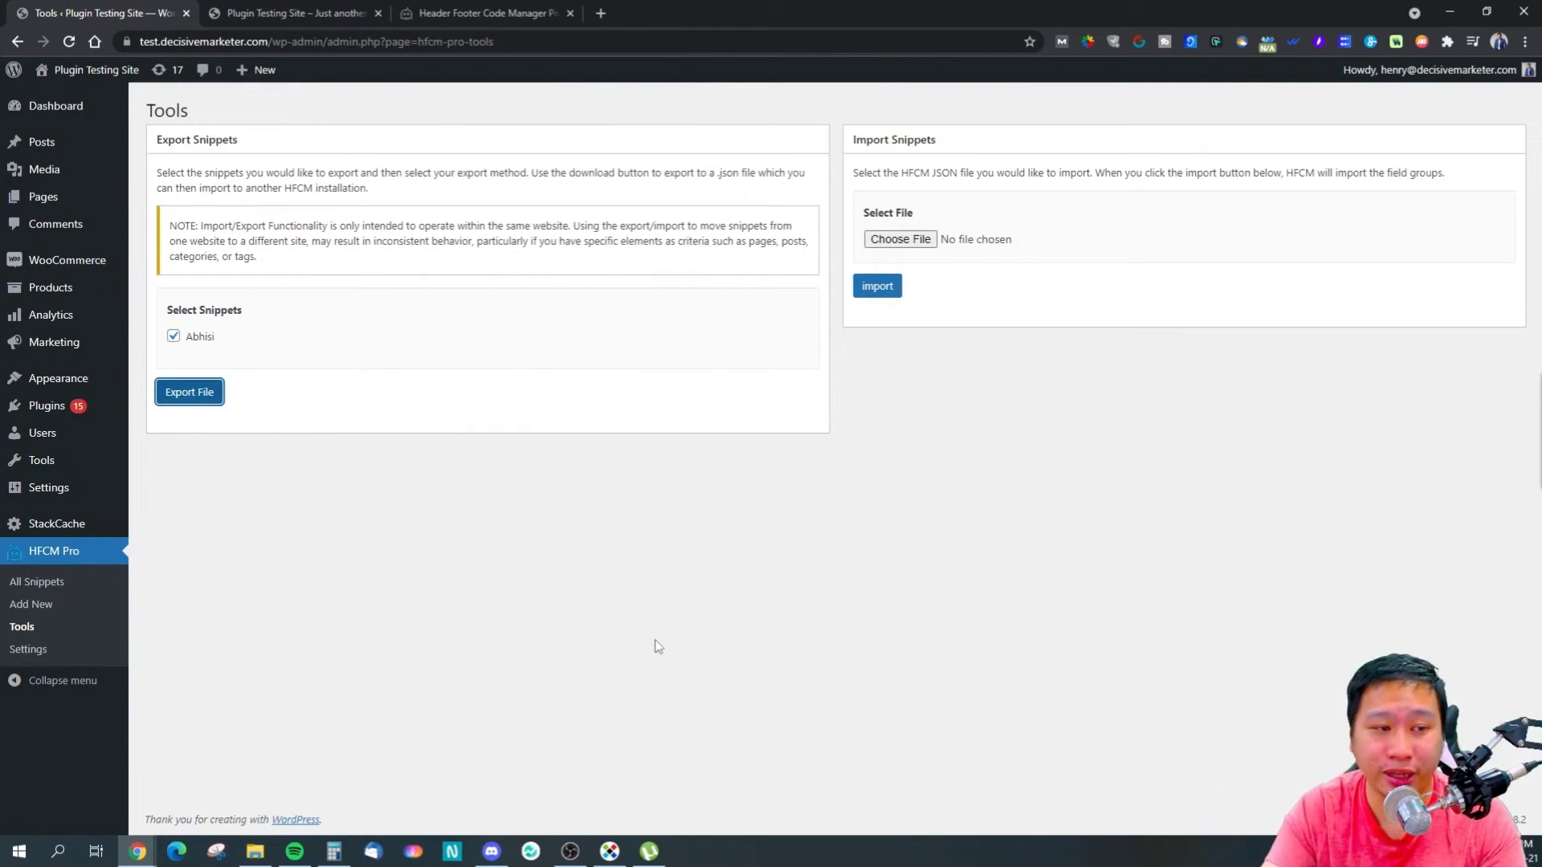
left_click(930, 239)
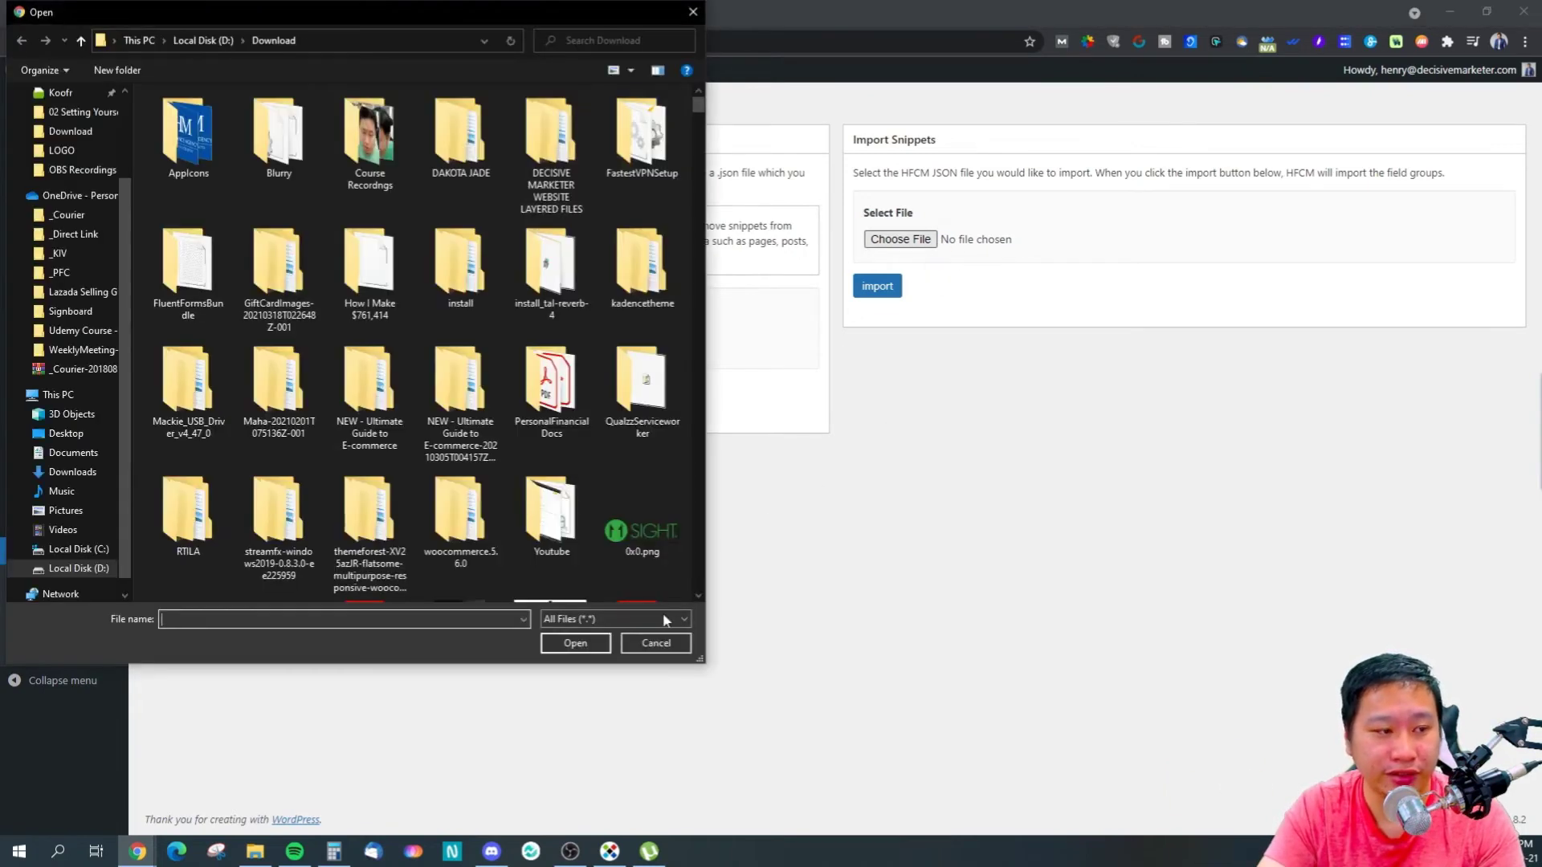
left_click(660, 646)
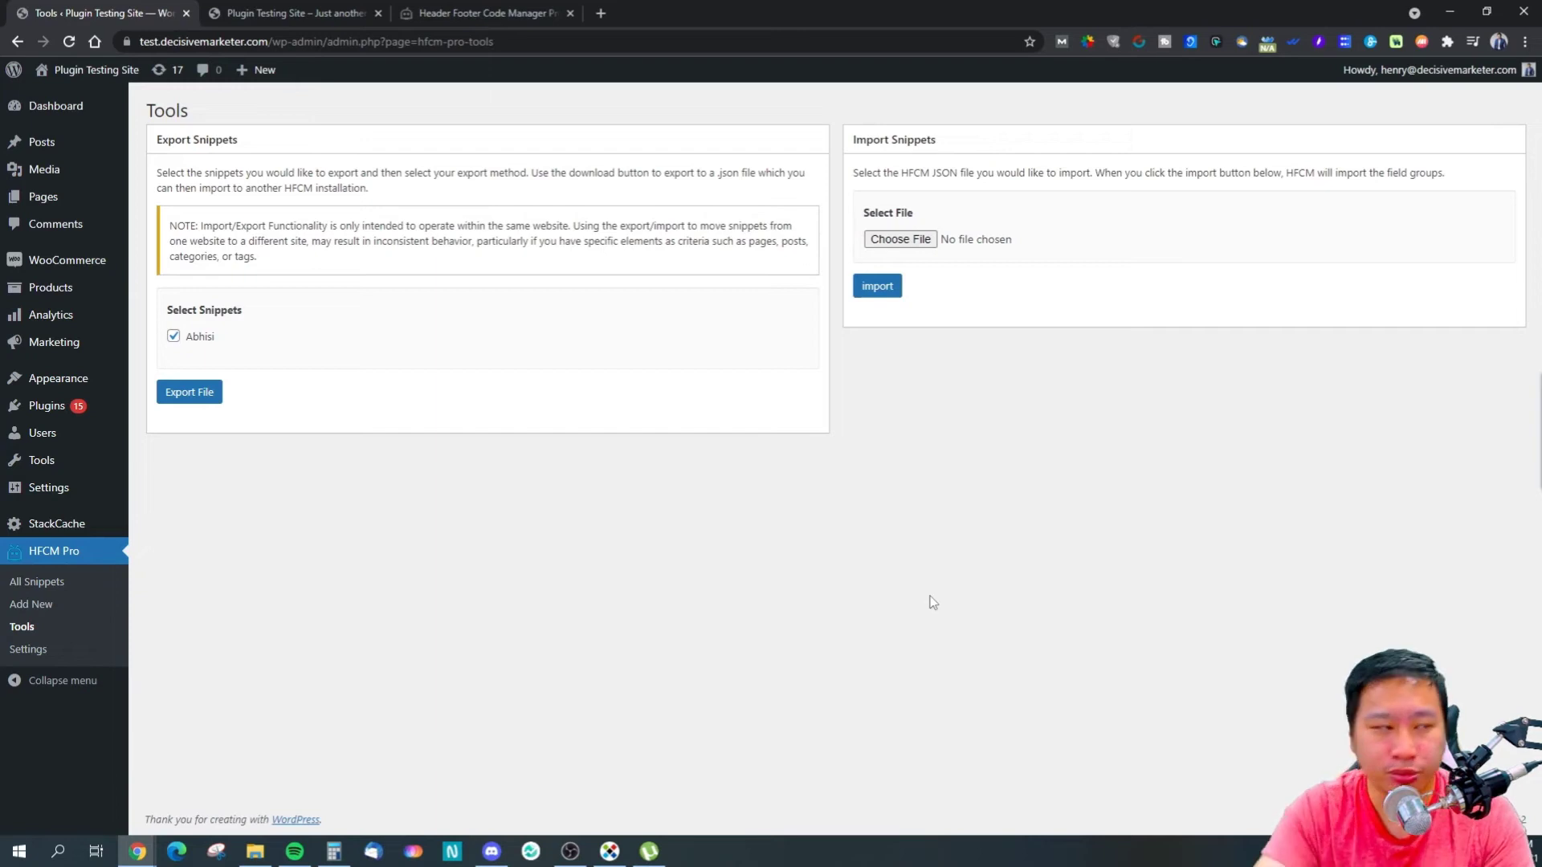
Glance at the front page and the Pages list, then open HFCM Pro's All Snippets list
left_click(297, 13)
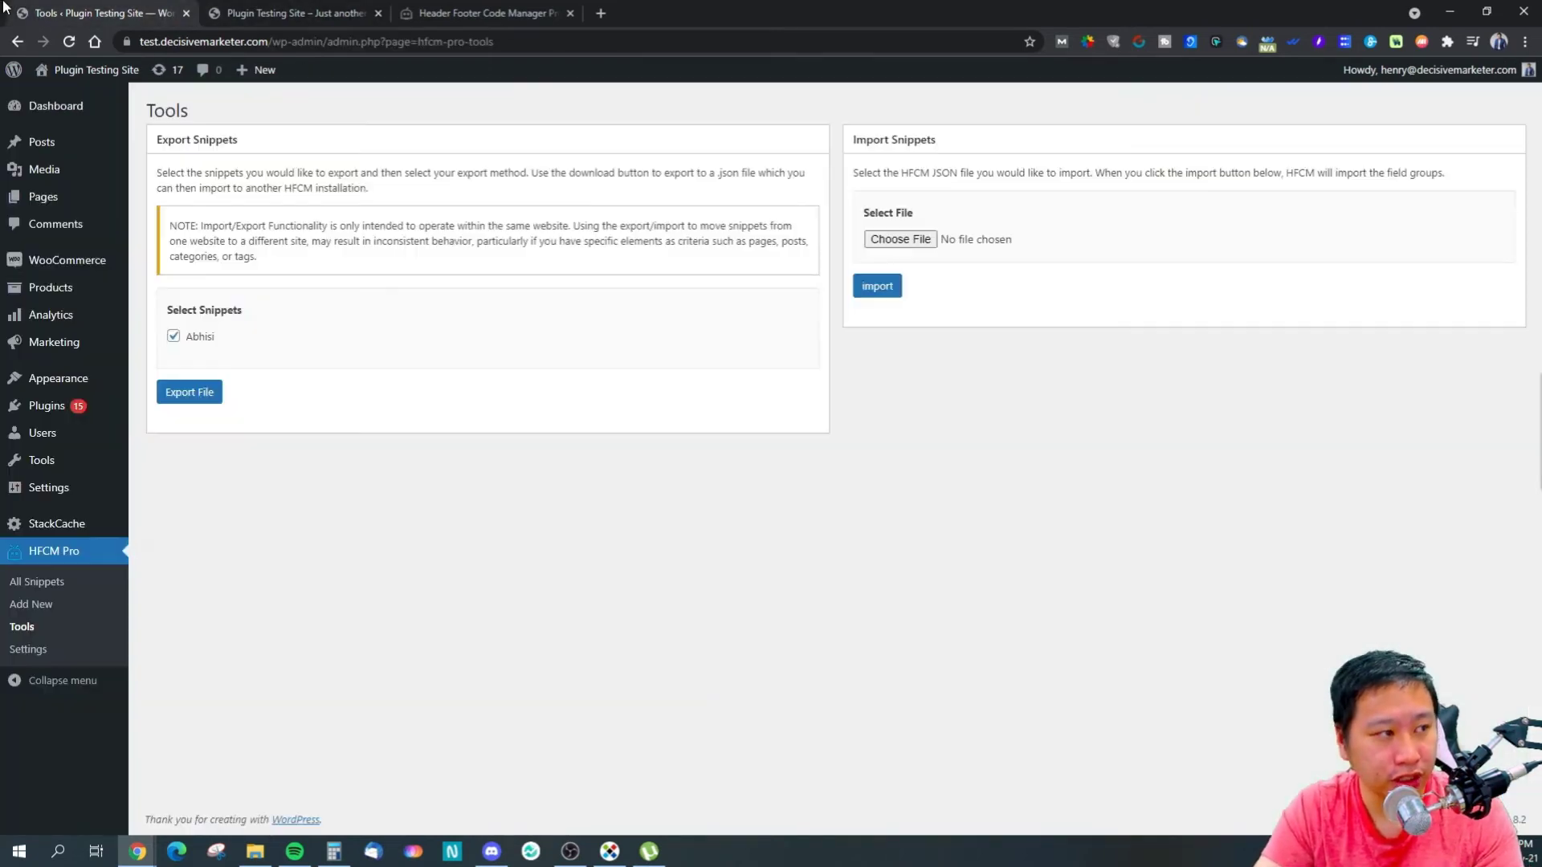
left_click(96, 13)
mouse_move(44, 210)
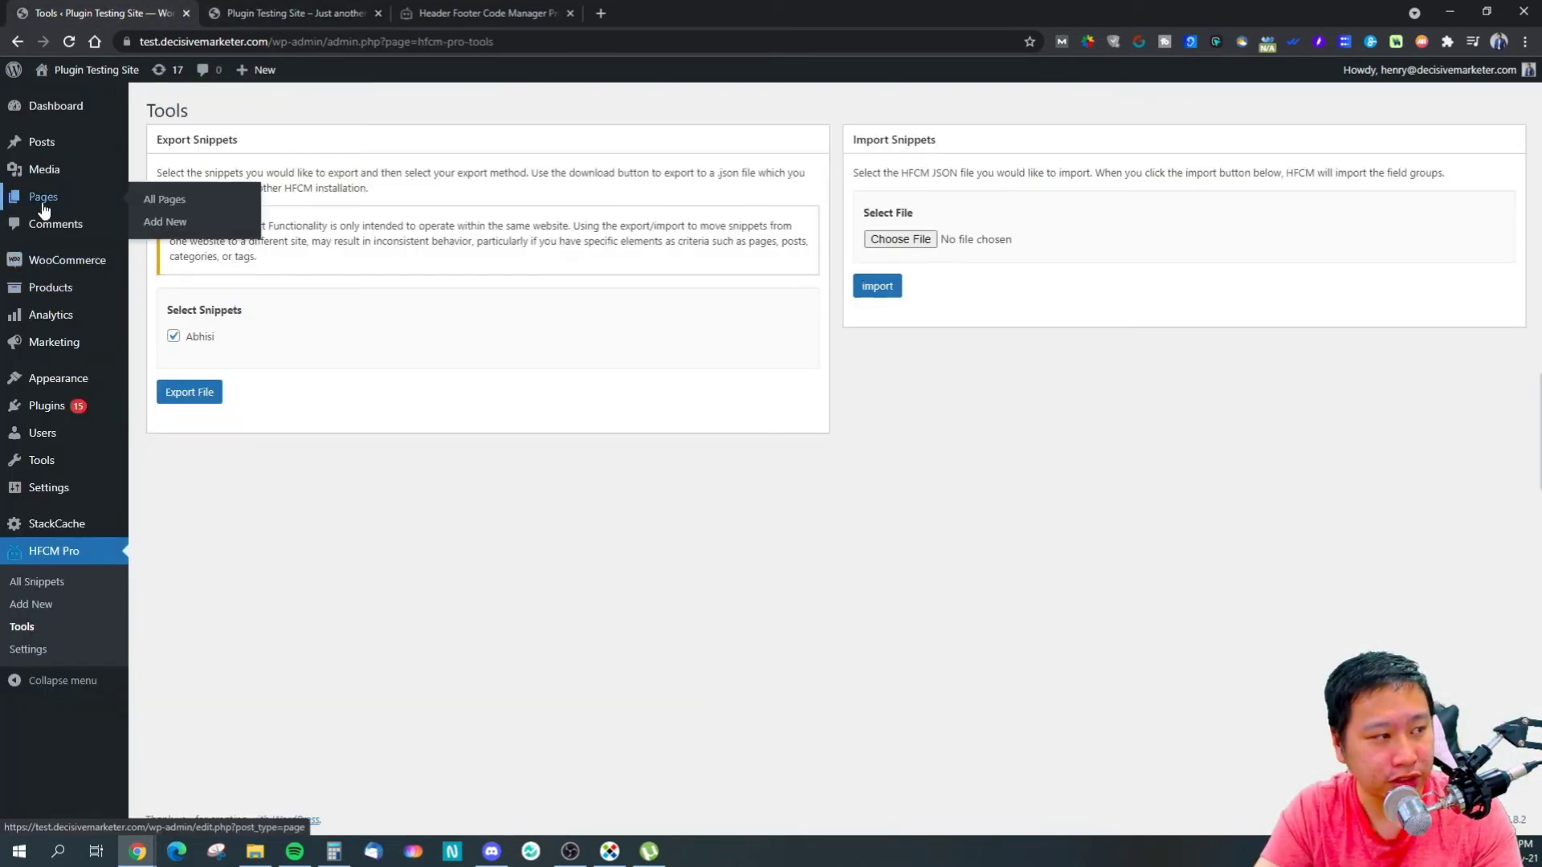
left_click(165, 199)
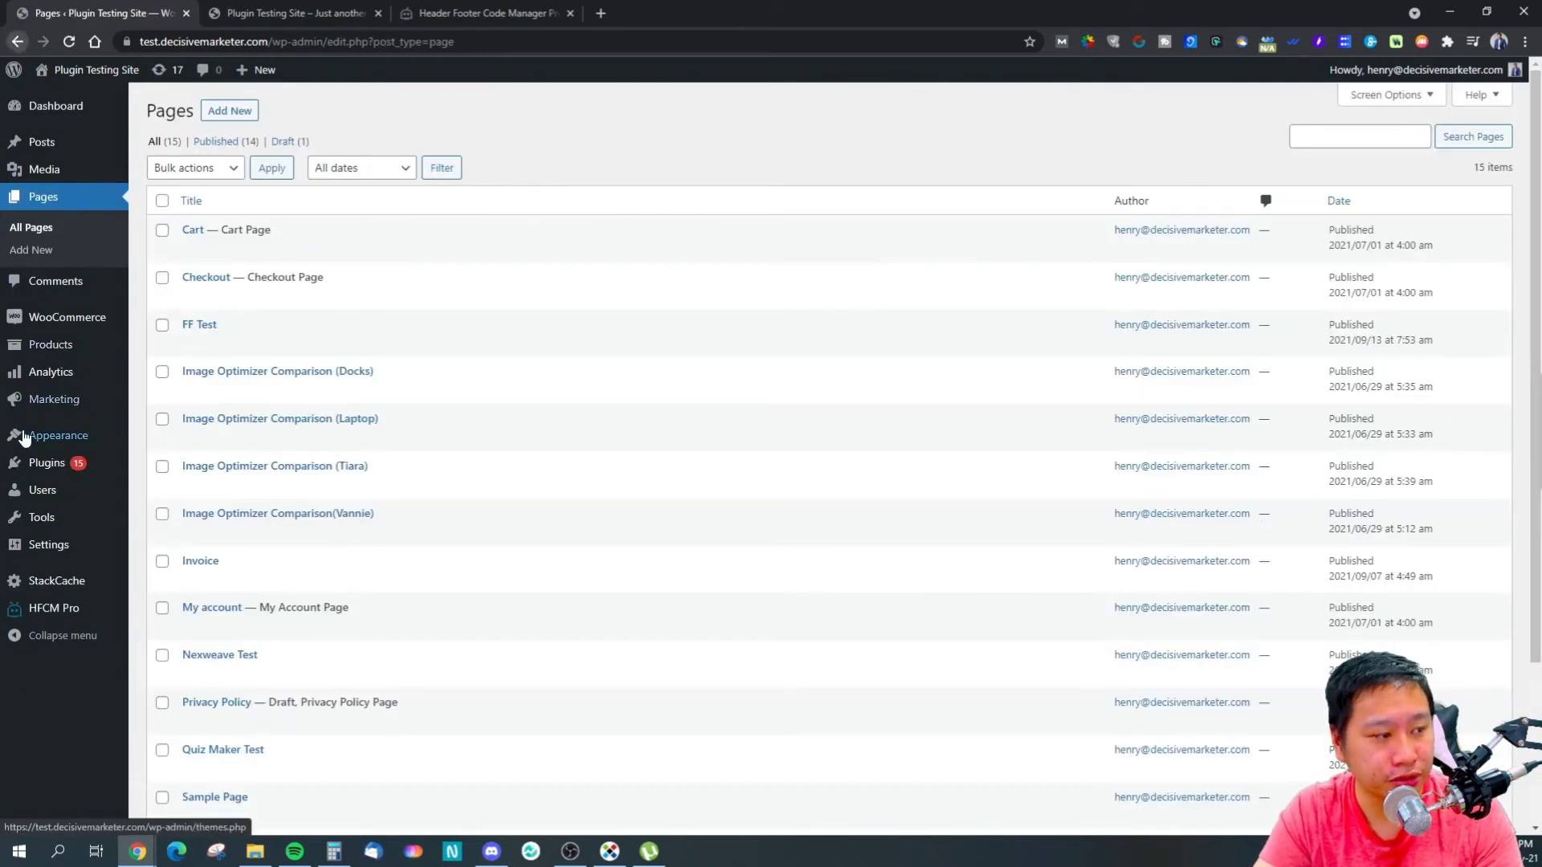
key("alt+Left")
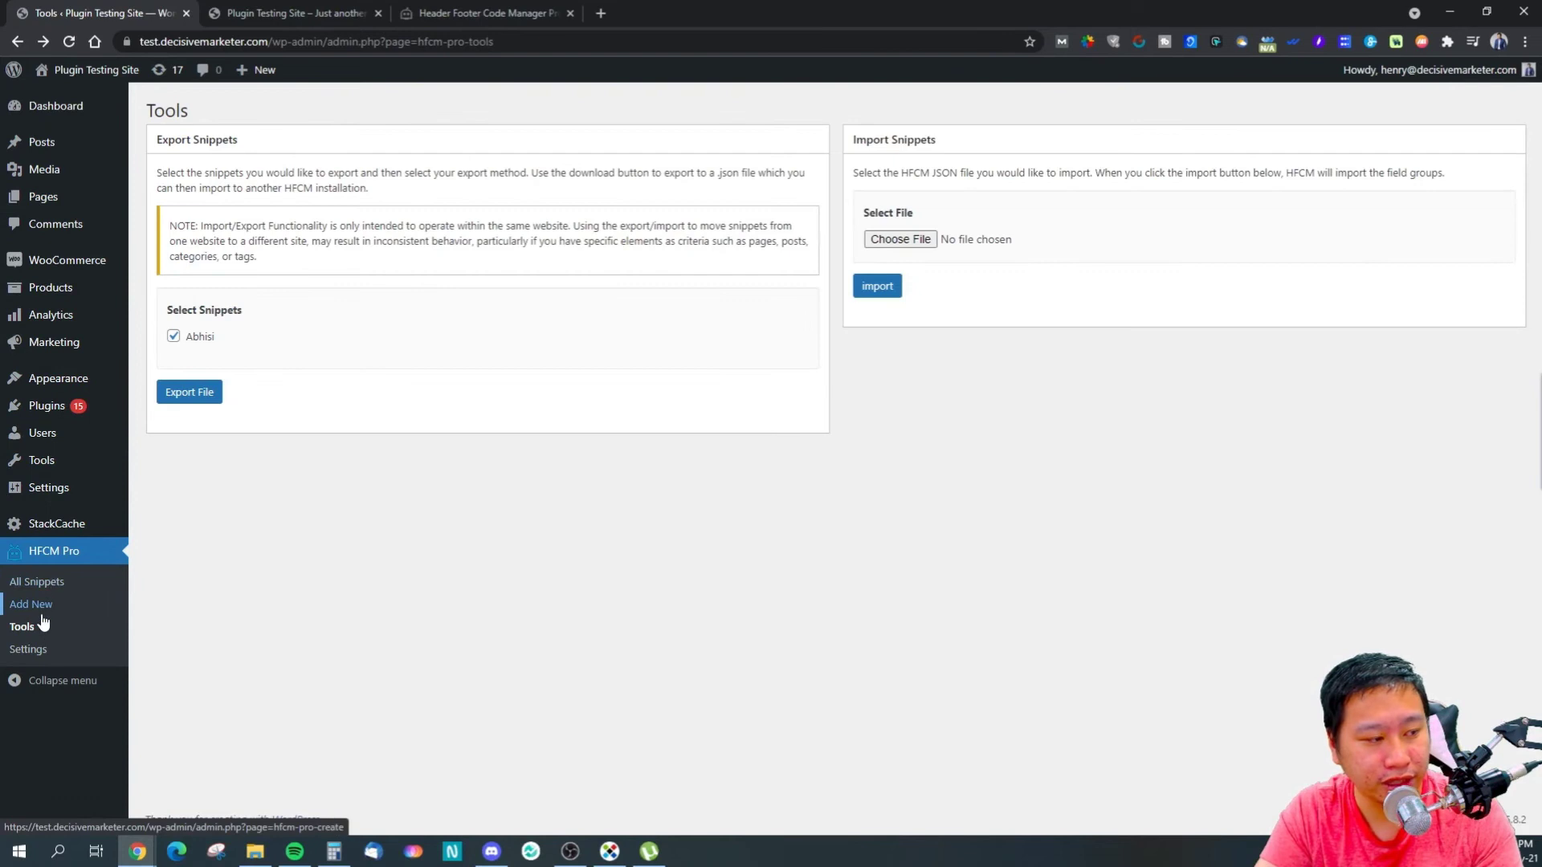
left_click(30, 581)
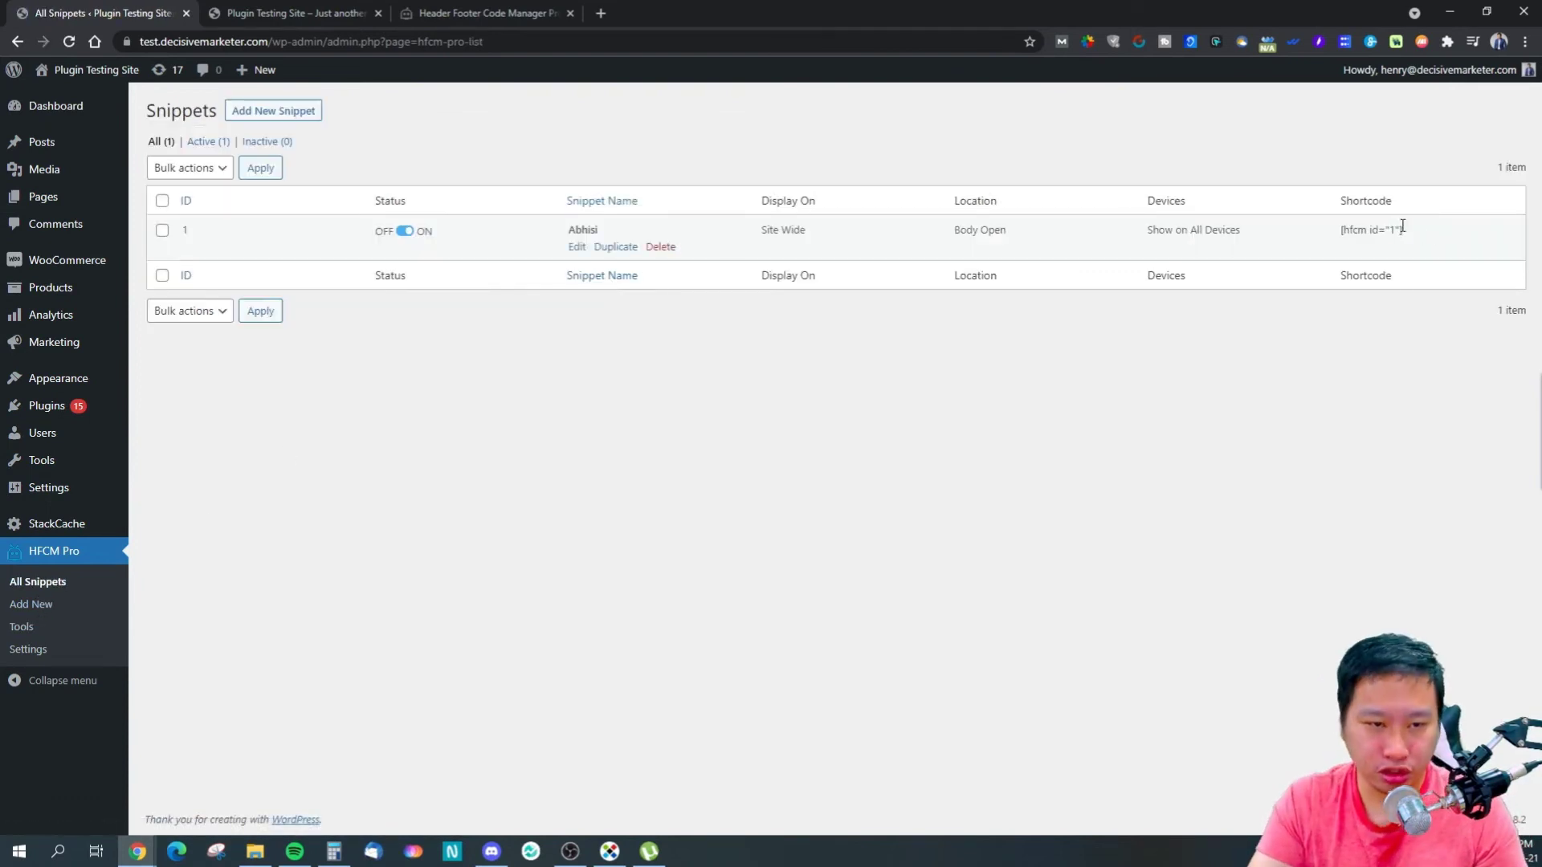
Copy the Abhisi snippet's shortcode [hfcm id="1"]
left_click_drag(1402, 226, 1339, 230)
right_click(1343, 231)
left_click(1365, 241)
left_click(1014, 415)
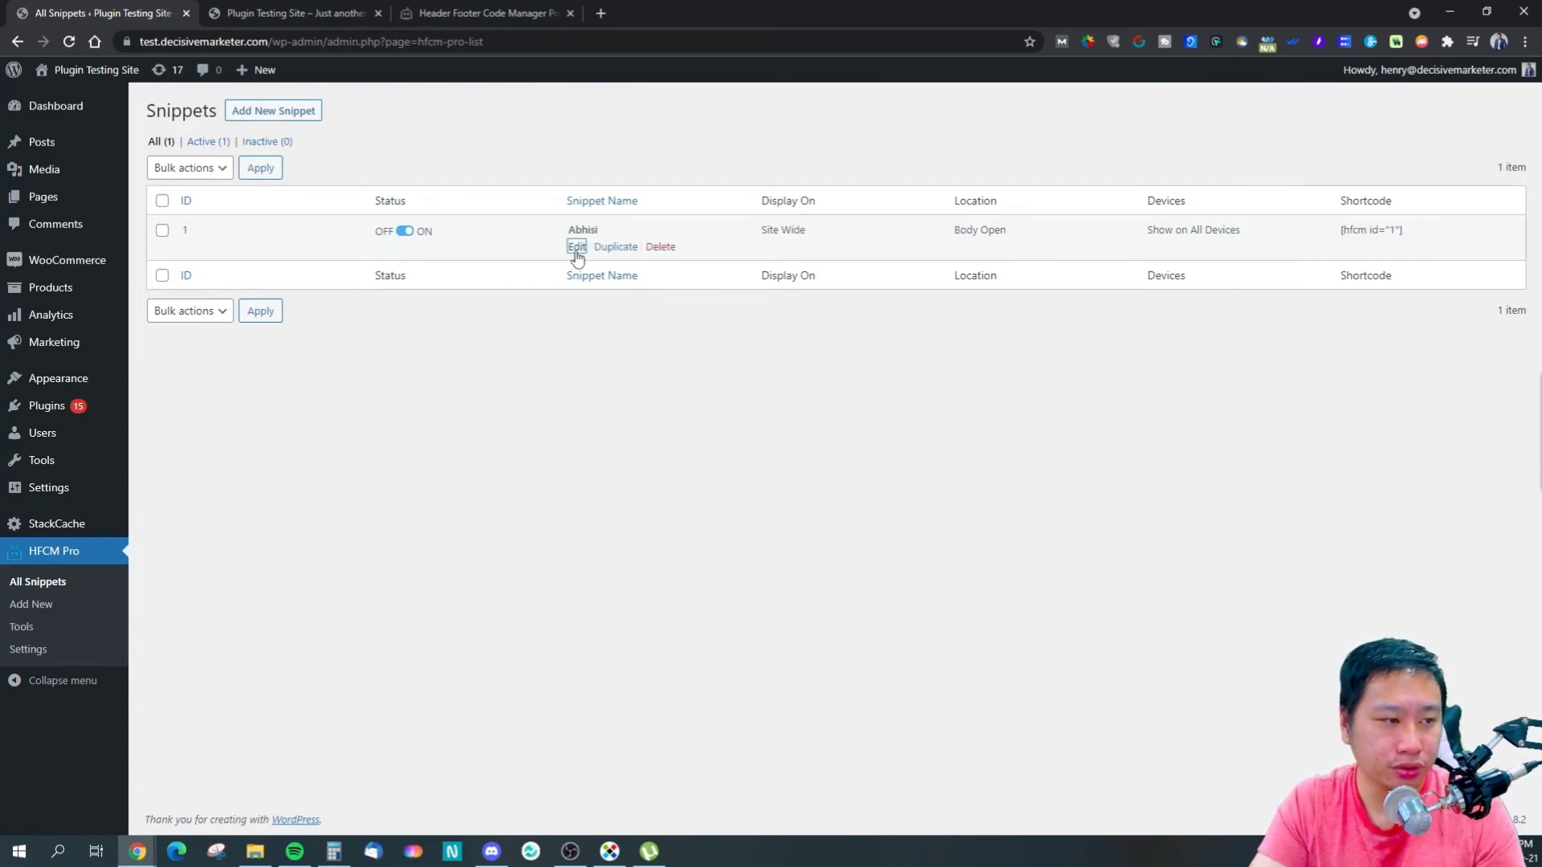
Edit Abhisi and review its location, device, audience and status options without changes
left_click(577, 249)
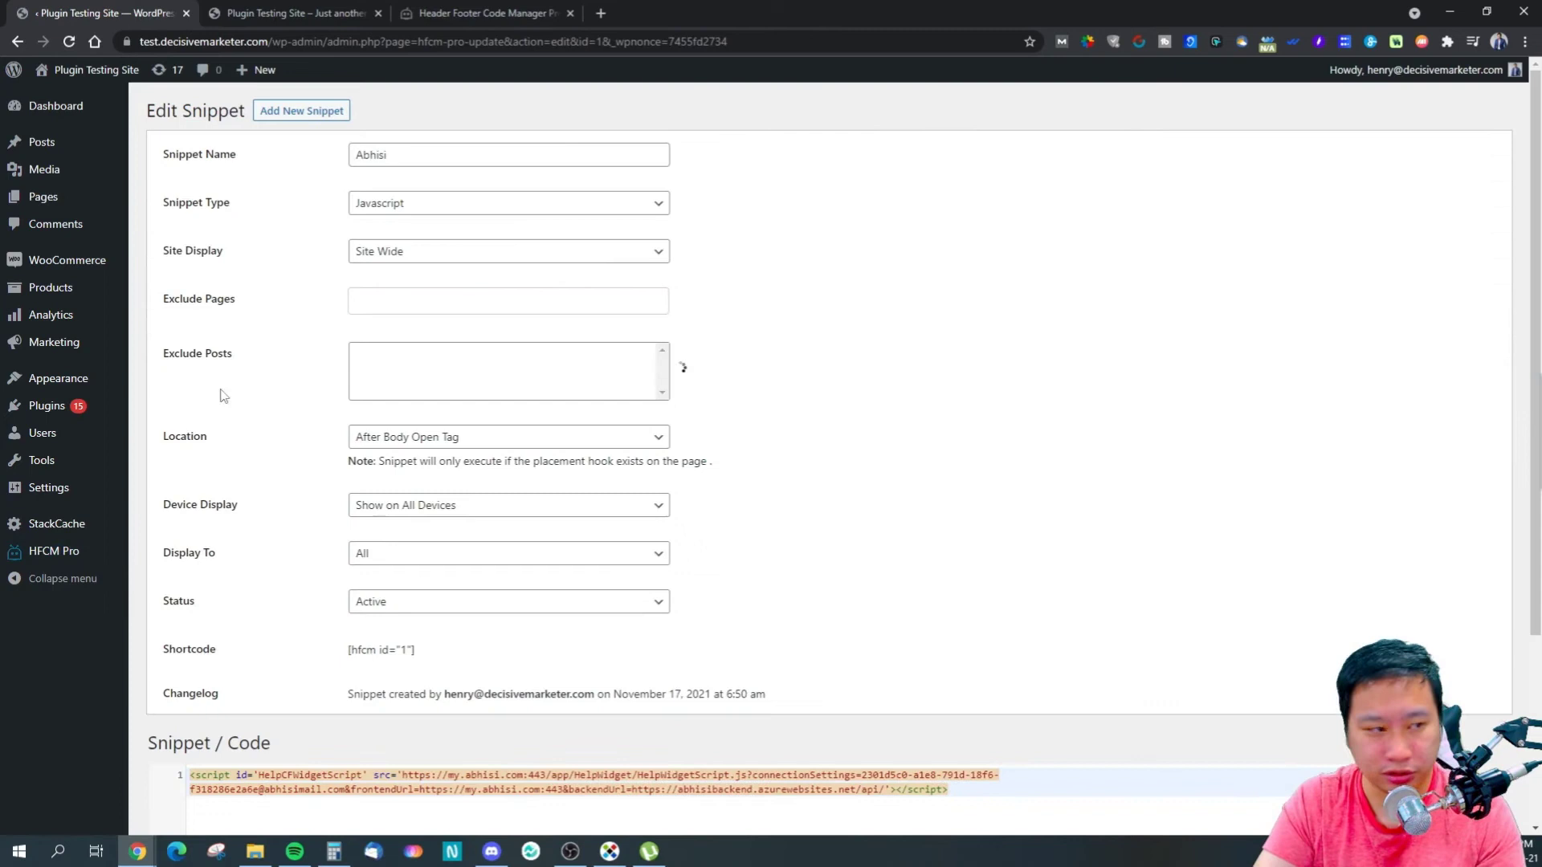
left_click(363, 415)
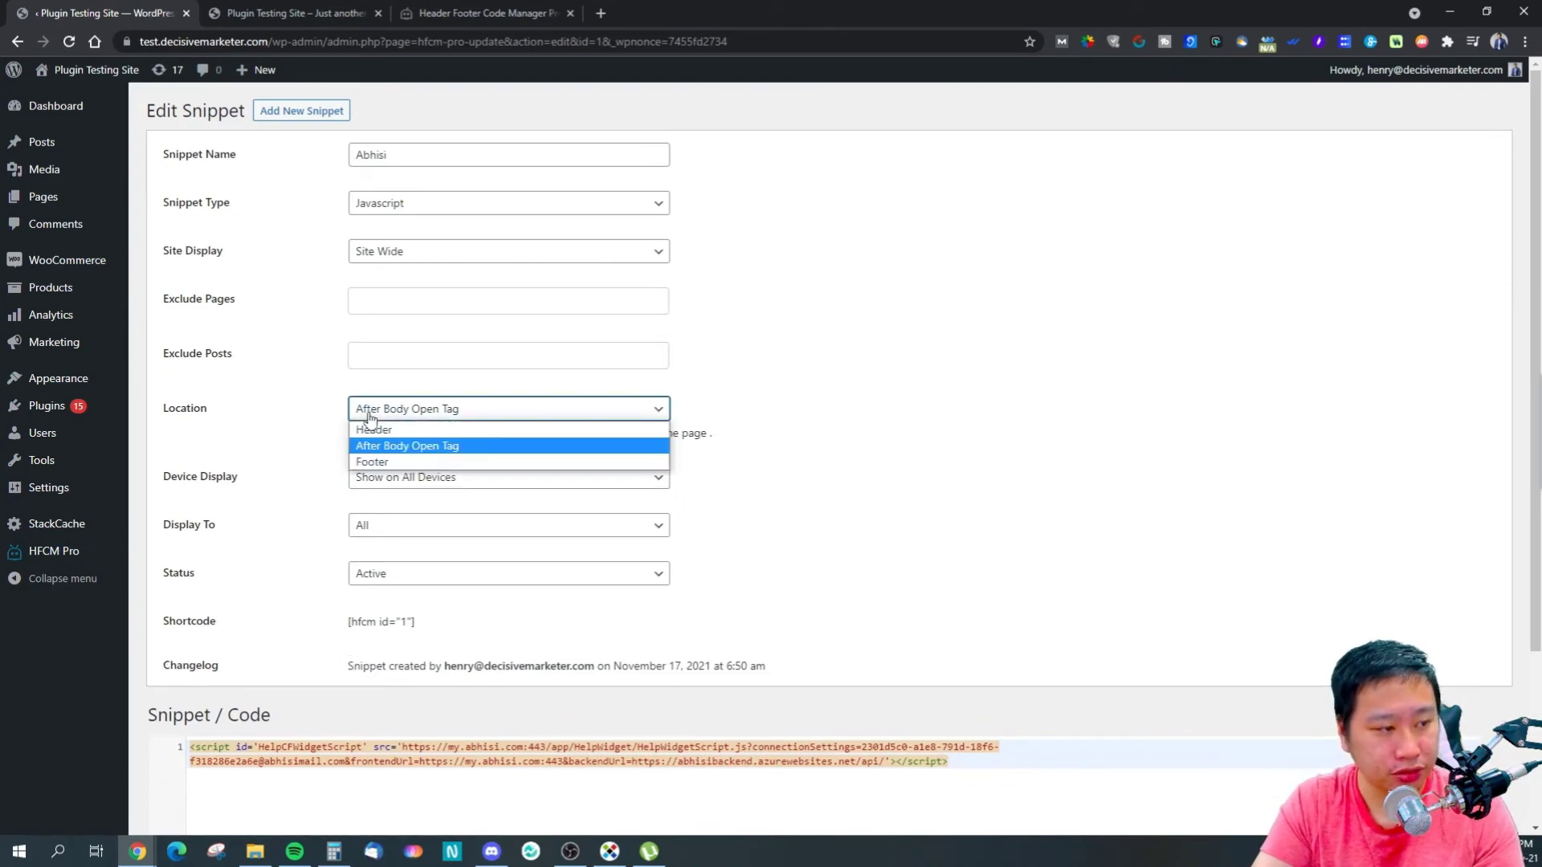
left_click(366, 417)
left_click(371, 479)
left_click(371, 480)
left_click(372, 530)
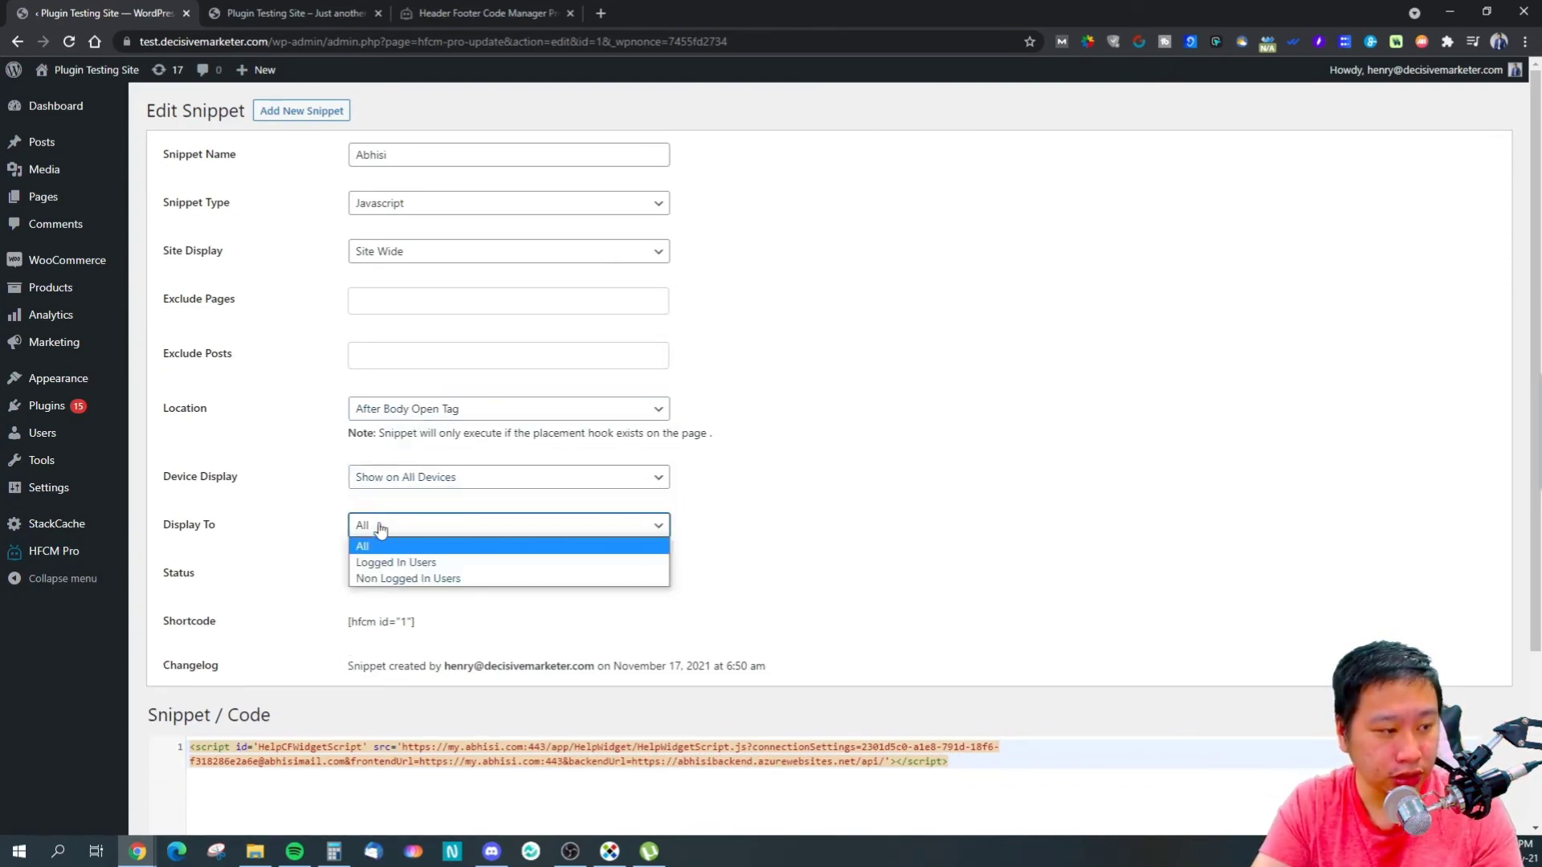
left_click(374, 542)
left_click(374, 584)
left_click(373, 584)
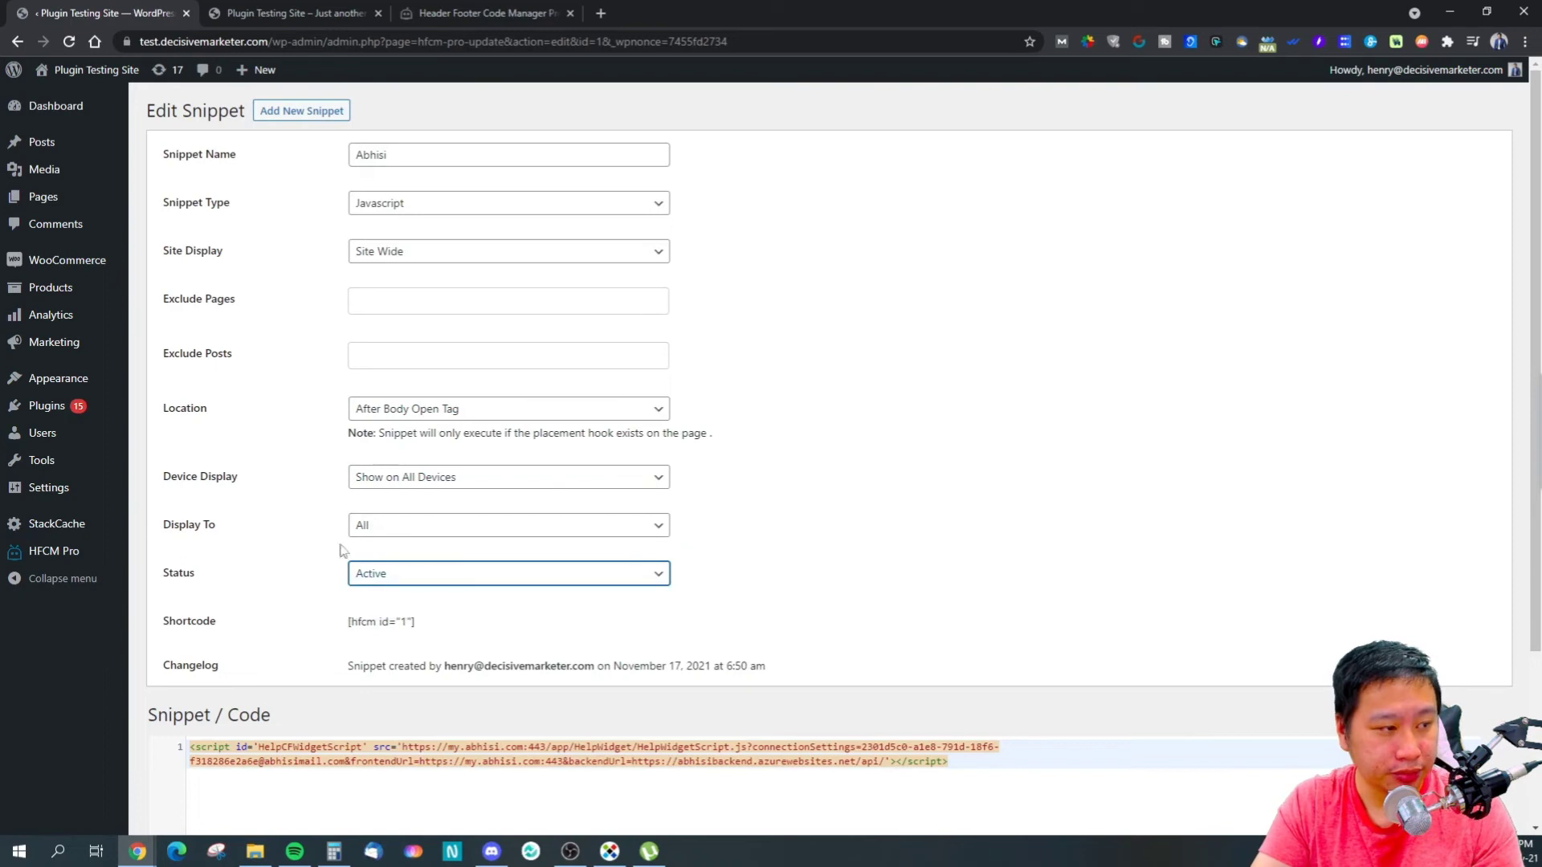
Set the snippet's Site Display to Shortcode Only
left_click(405, 253)
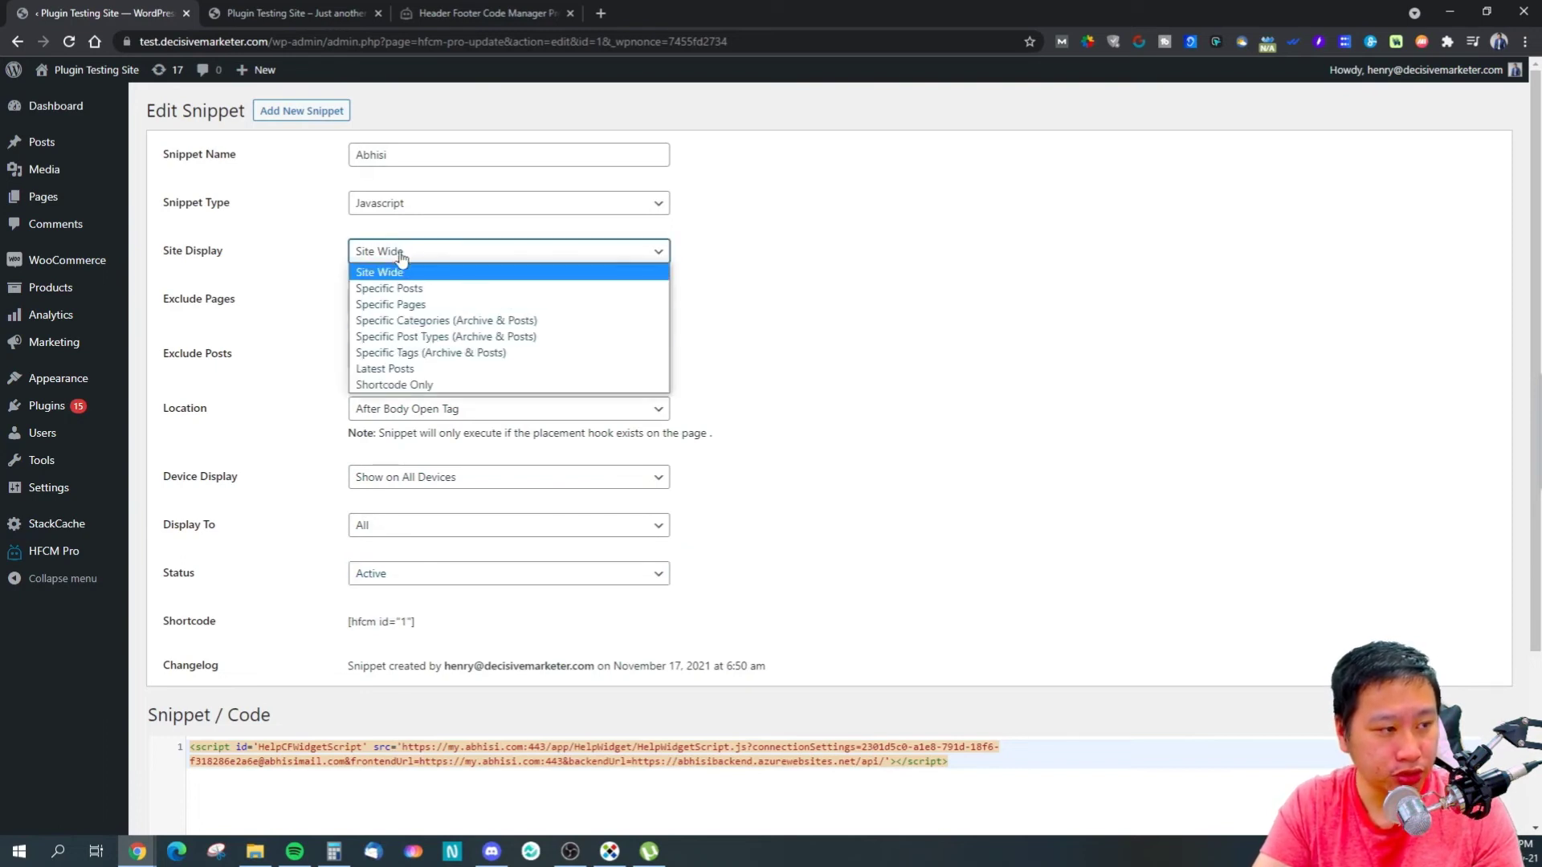
left_click(384, 386)
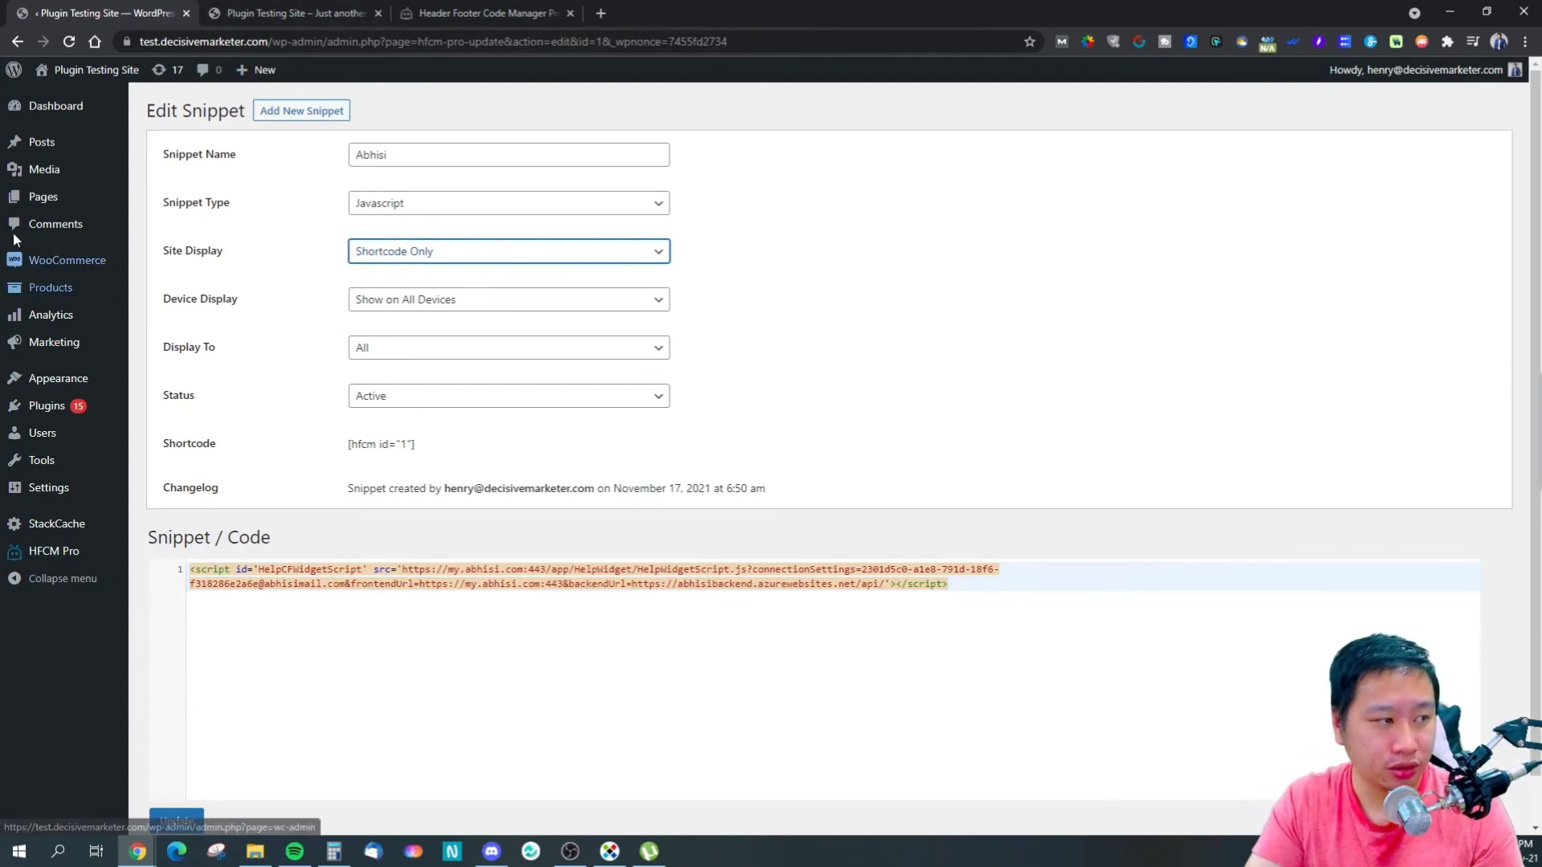
mouse_move(17, 200)
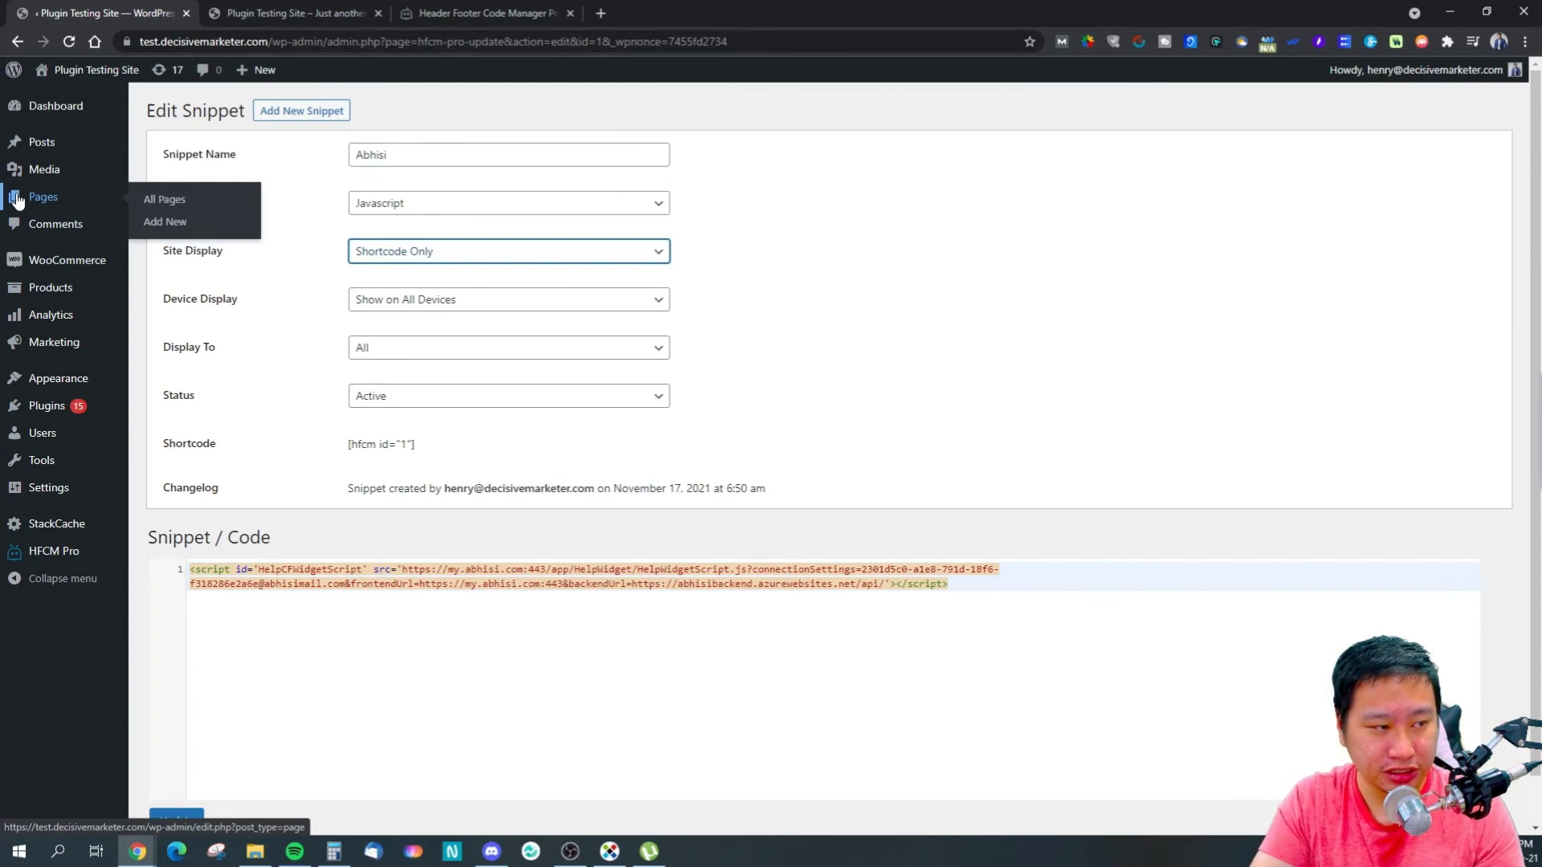